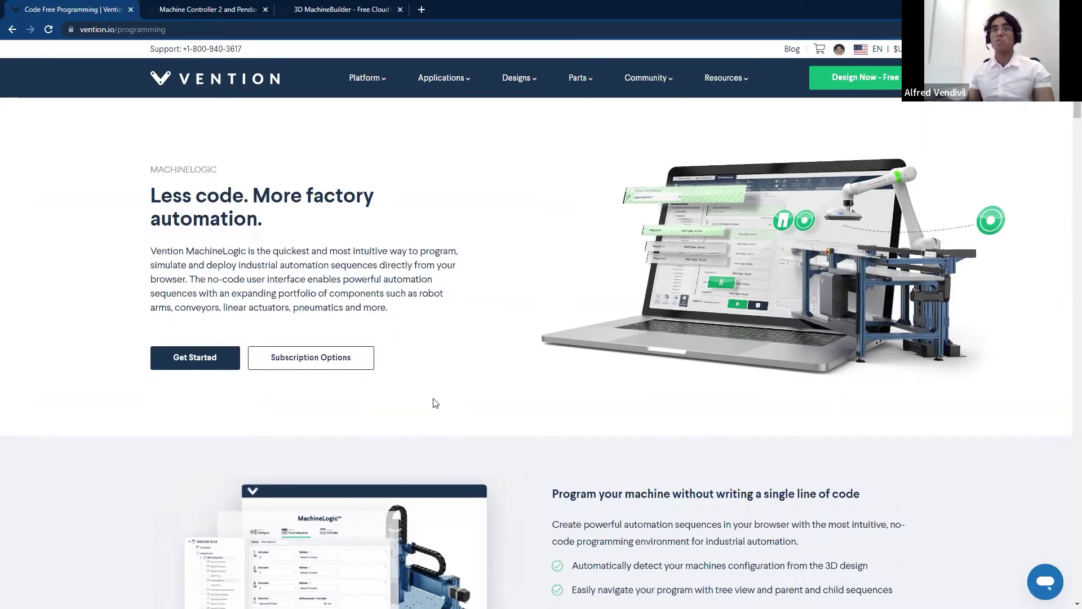
Go to the 'Machine Controller 2 and Pendant' page and read down to 'Plug-and-play motion control'.
click(189, 10)
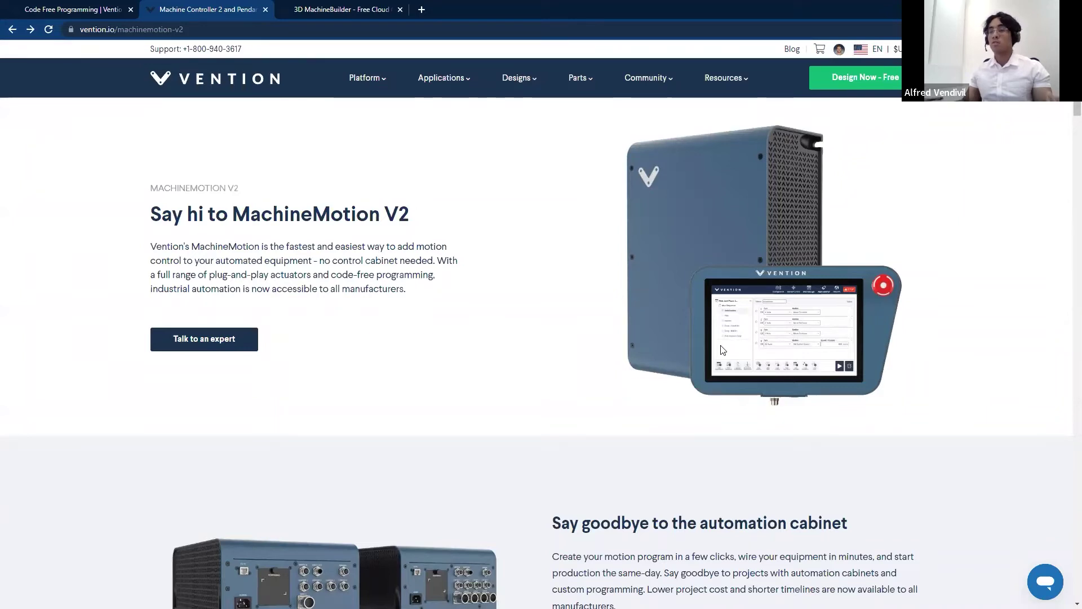
scroll(687, 361, down, 3)
scroll(685, 361, down, 20)
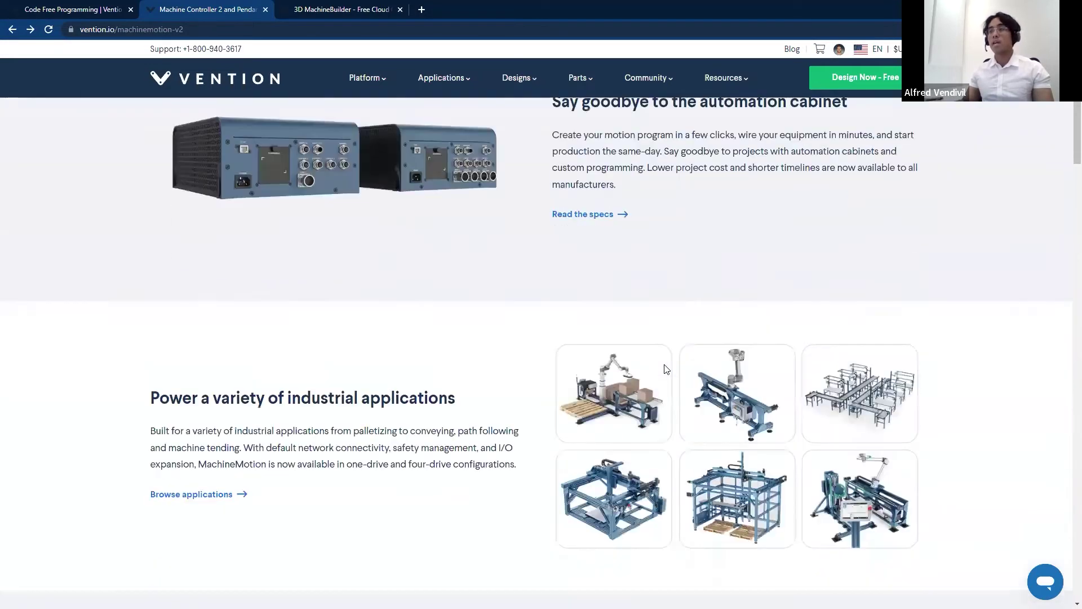
scroll(667, 369, down, 8)
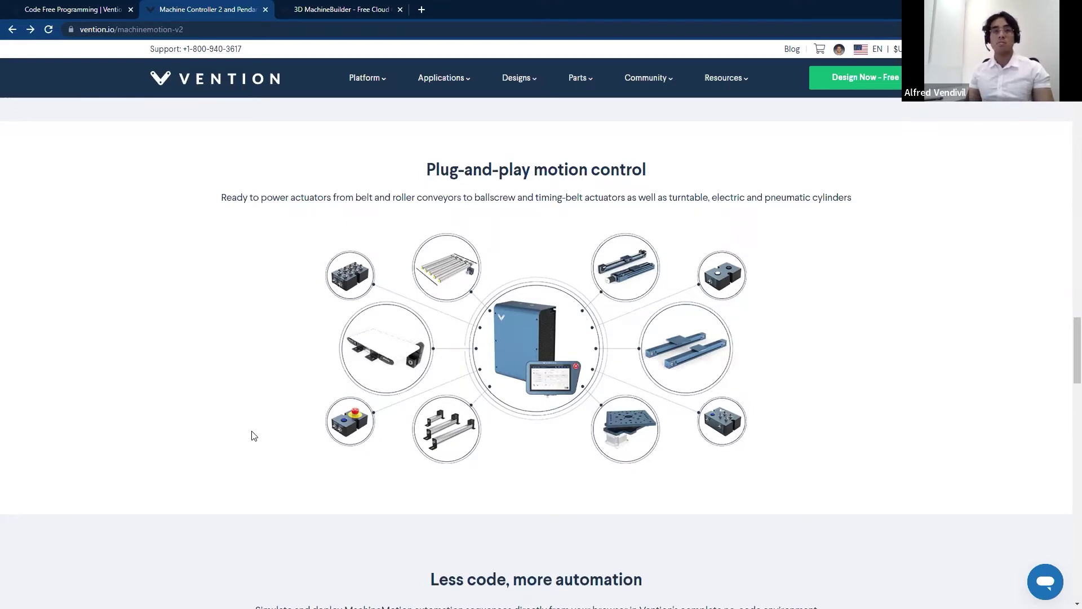
Skim the Code Free Programming page, then go to the 3D MachineBuilder tab with design ML 101 - Aug 4th.
click(96, 10)
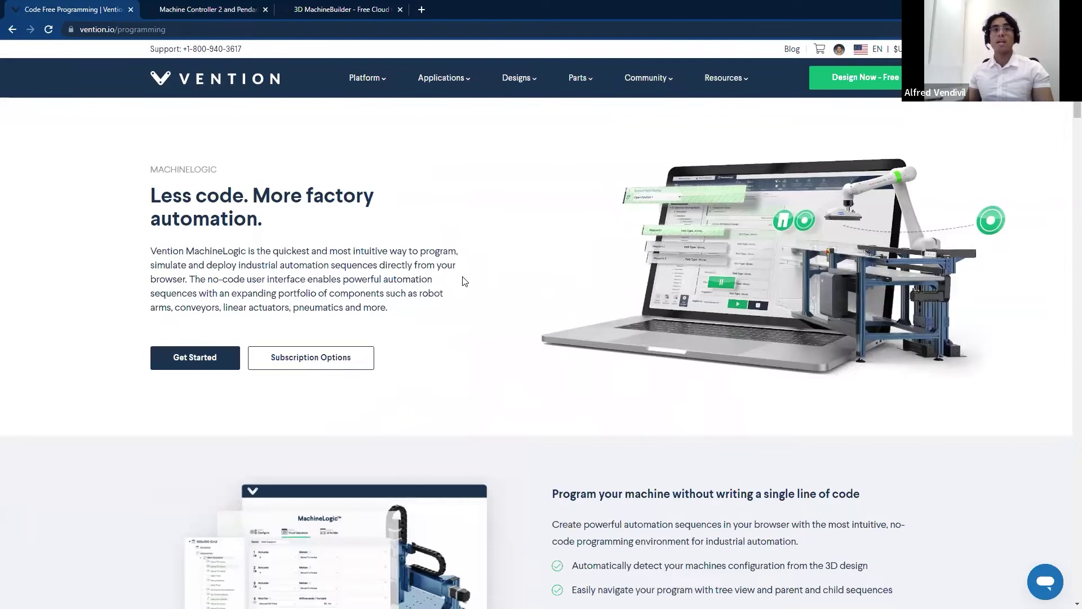
scroll(479, 295, down, 4)
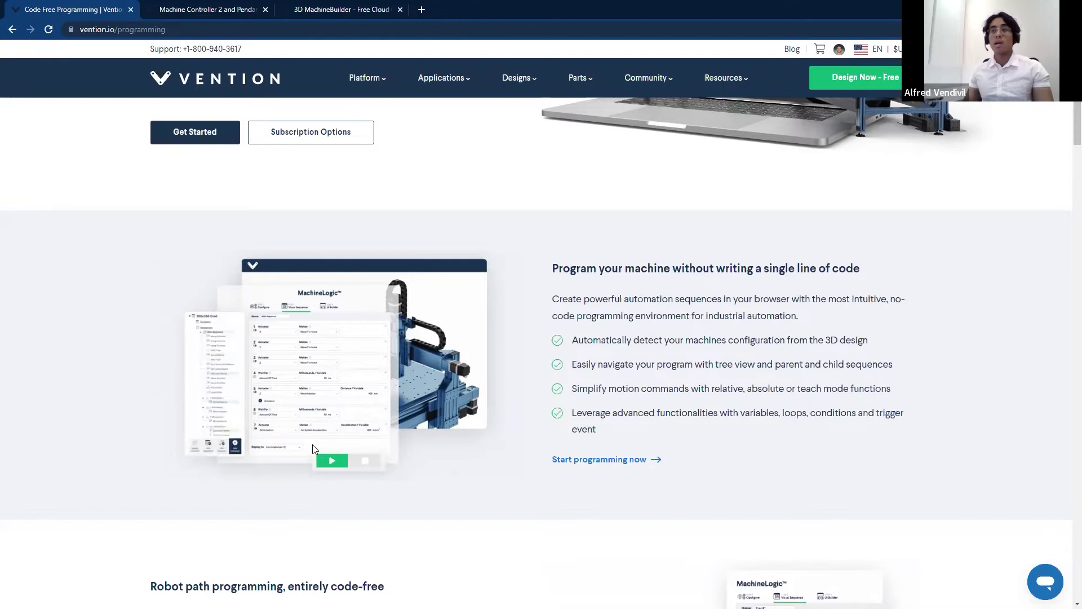
scroll(312, 444, down, 5)
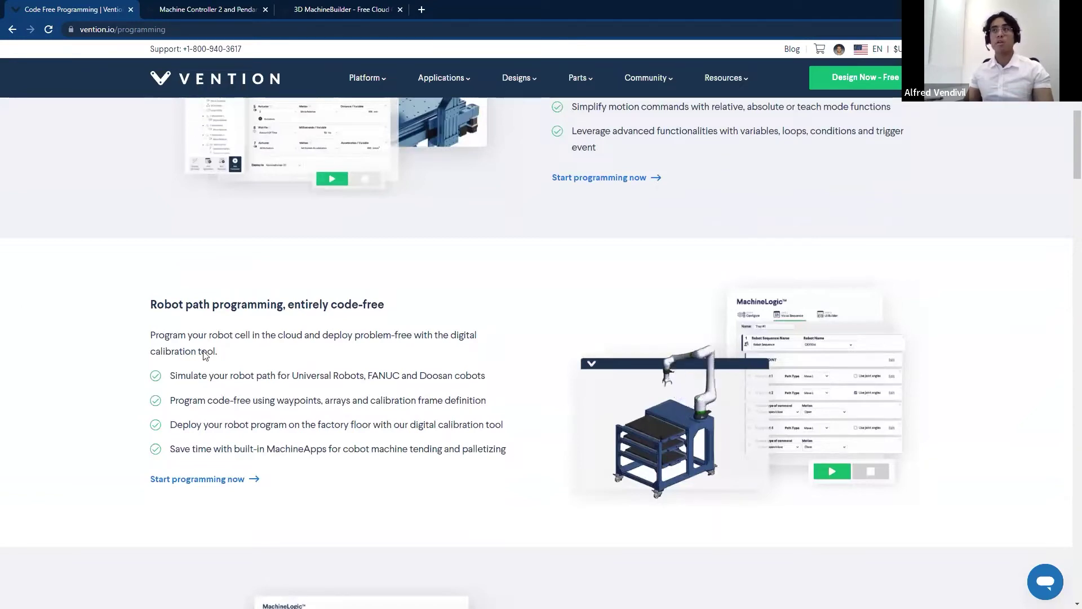
click(336, 14)
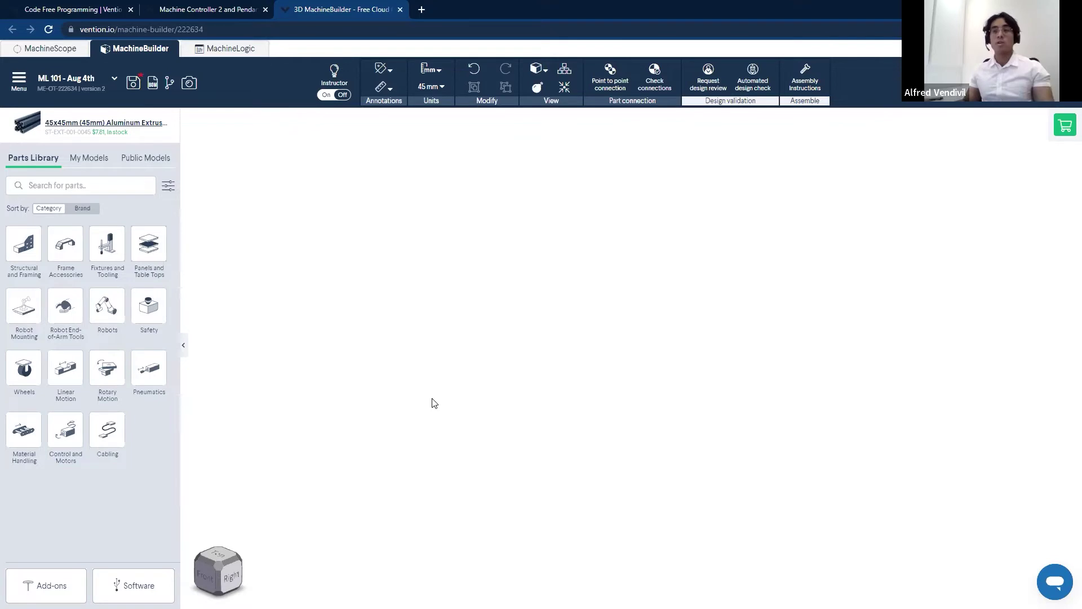
Drag the 585mm Enclosed Timing Belt Actuator from Linear Motion onto the canvas.
click(62, 376)
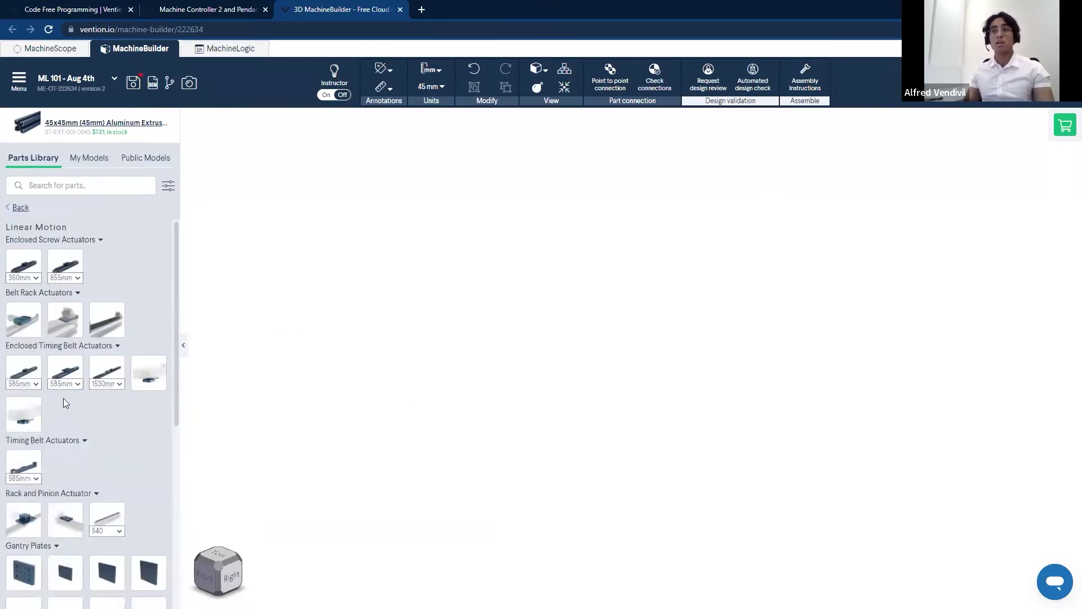
click(25, 370)
drag(26, 370, 725, 324)
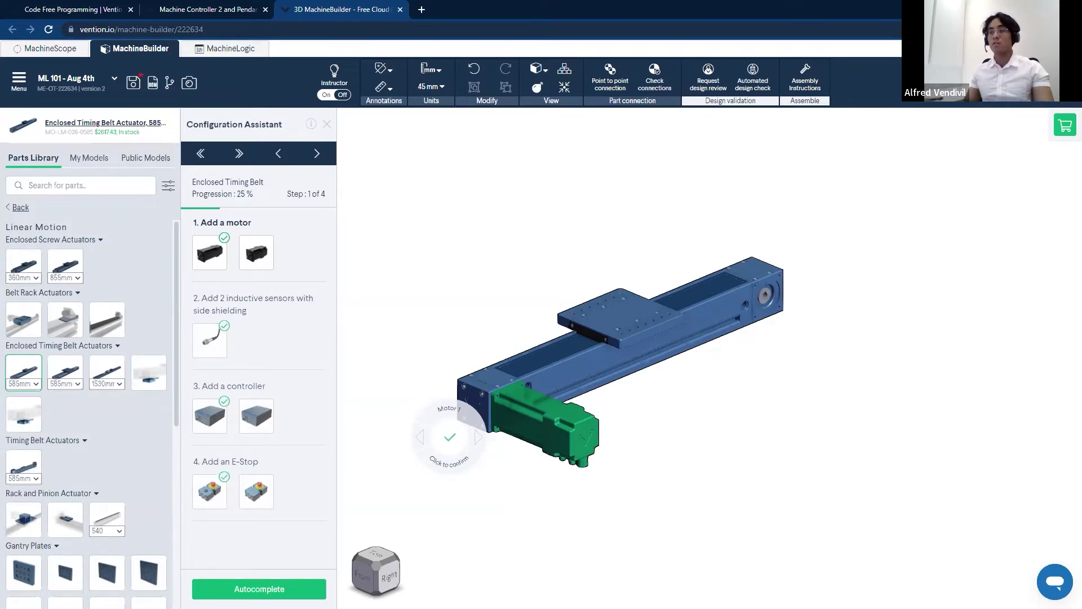
Autocomplete the actuator's motor and add-ons, dismiss the assistant, and switch to MachineLogic Configuration.
click(258, 588)
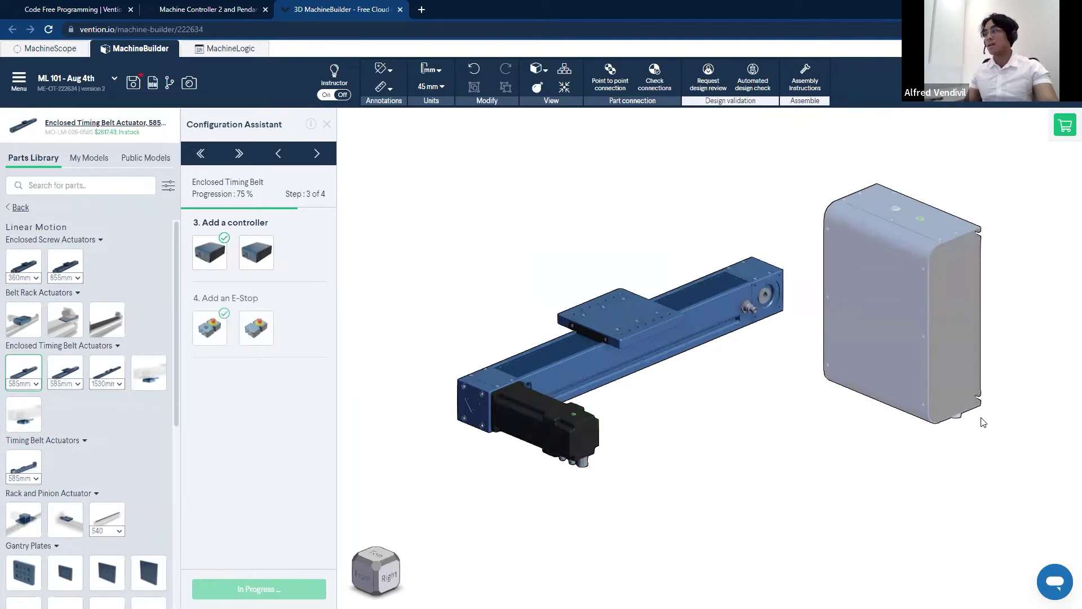
key(Escape)
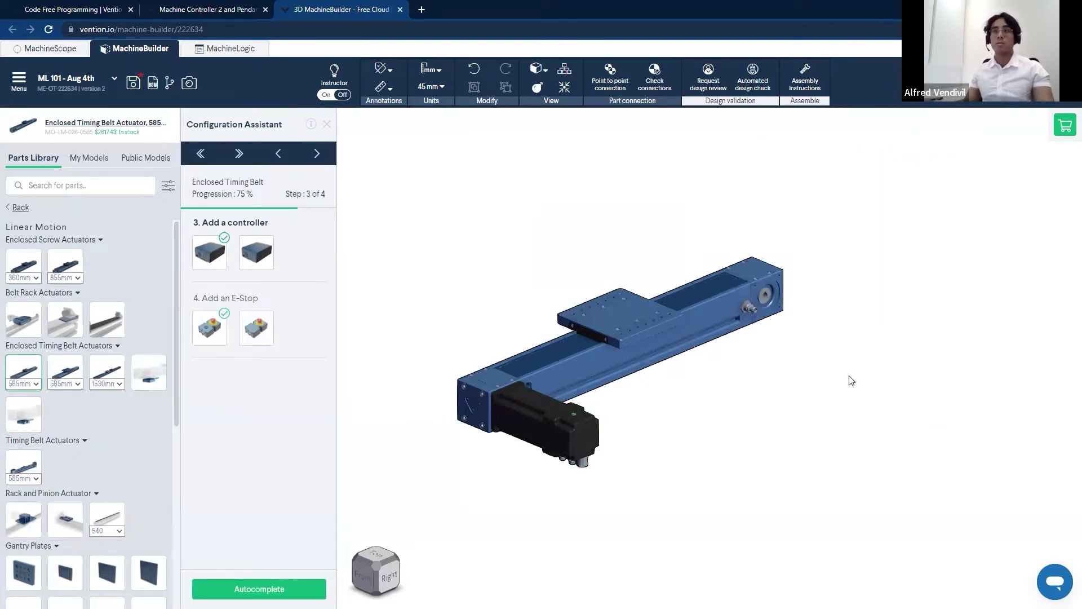
click(327, 124)
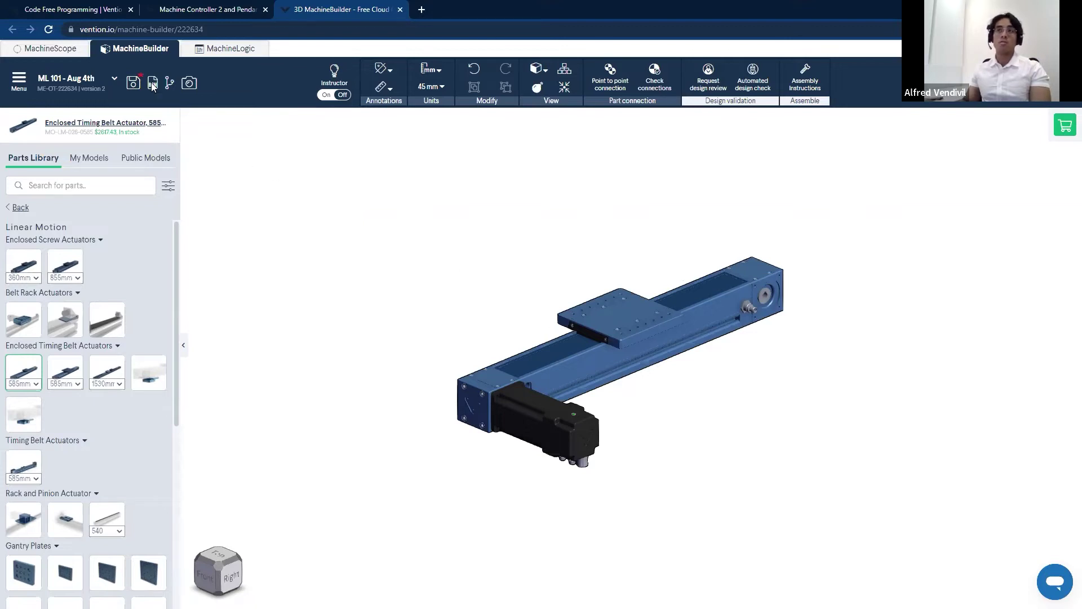
click(222, 53)
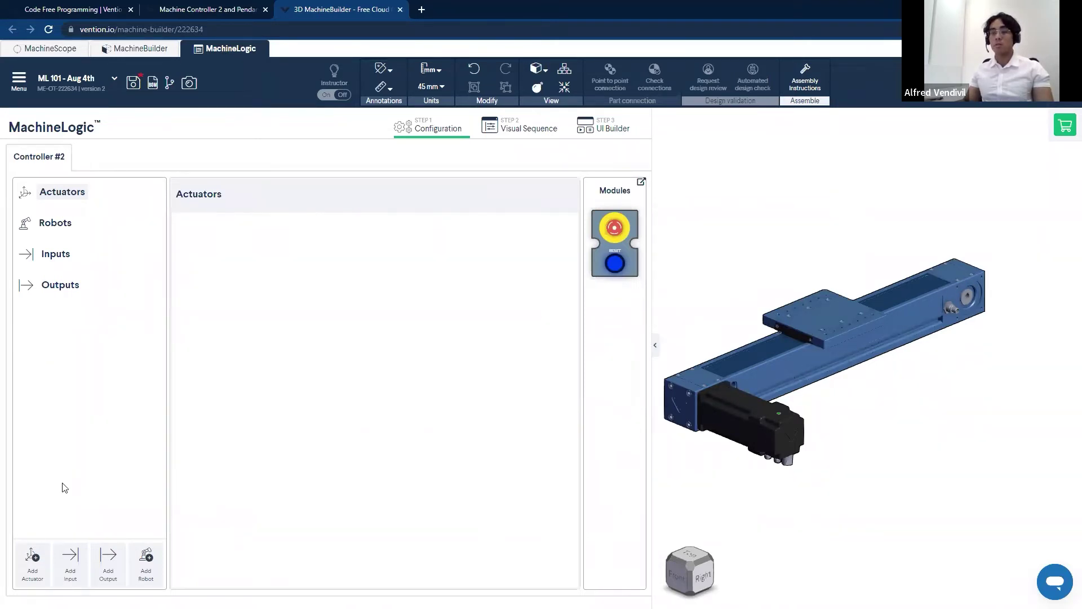
Add an actuator of type MO-LM-026-0585 to the controller.
click(32, 572)
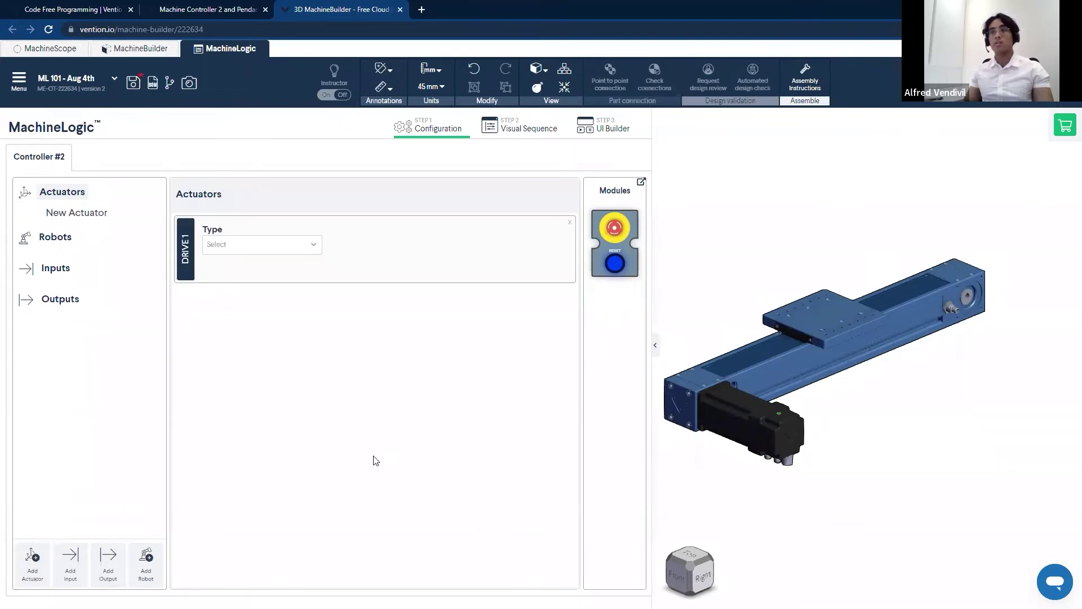
click(286, 250)
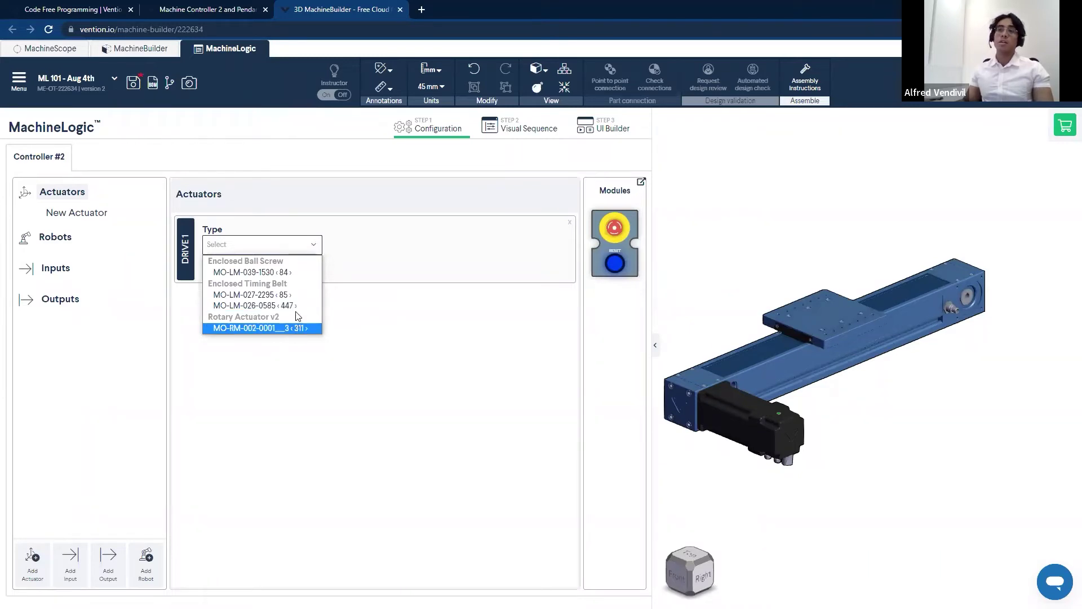
click(259, 307)
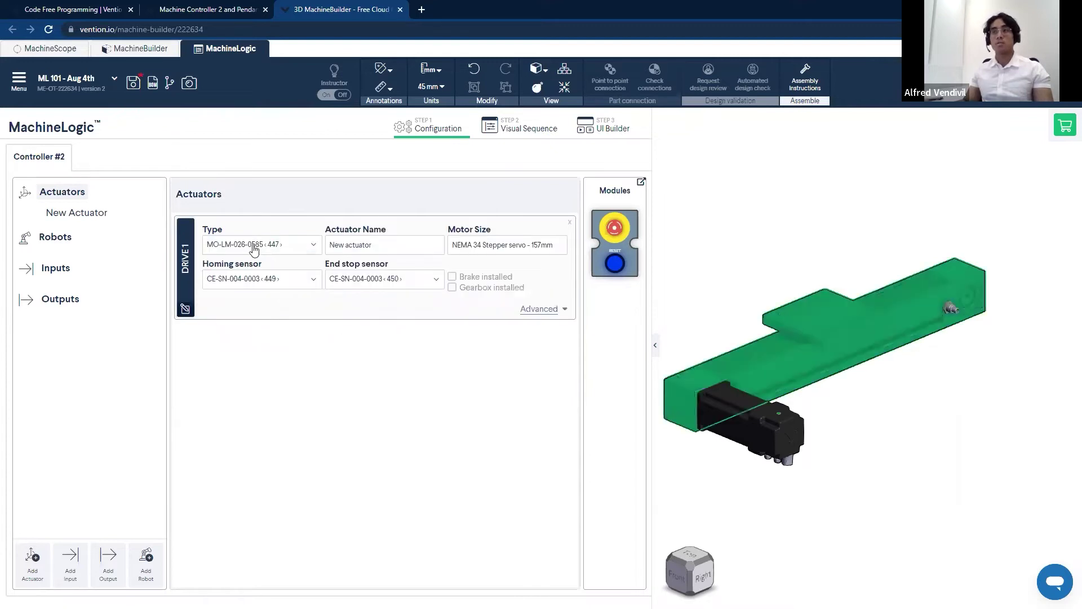
Name the actuator 'Y Axis' and orbit the 3D view to inspect it.
click(394, 246)
drag(395, 246, 330, 248)
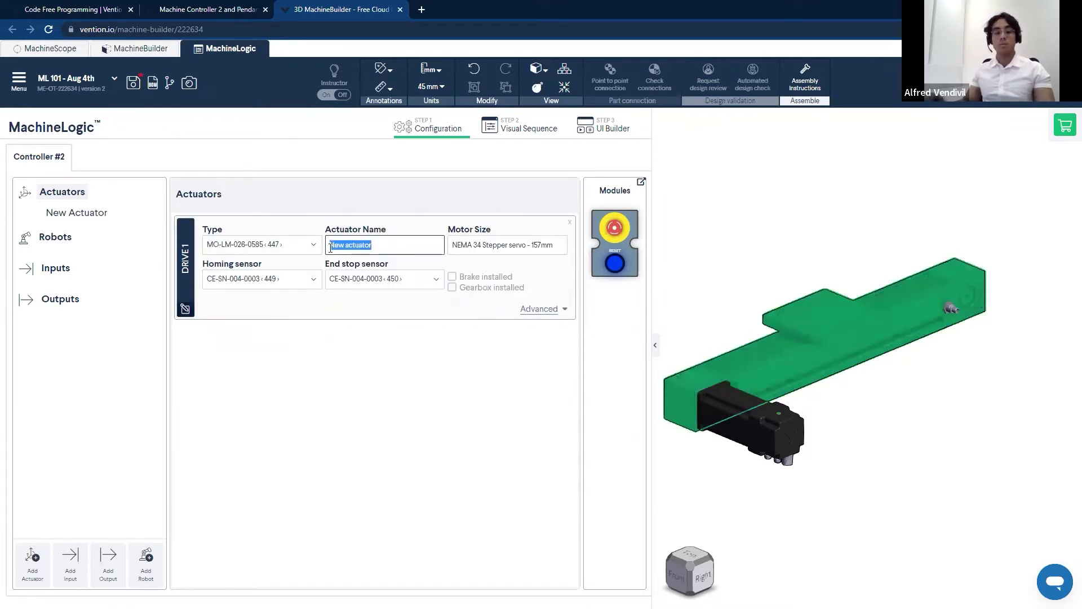
text(r Axis)
click(367, 357)
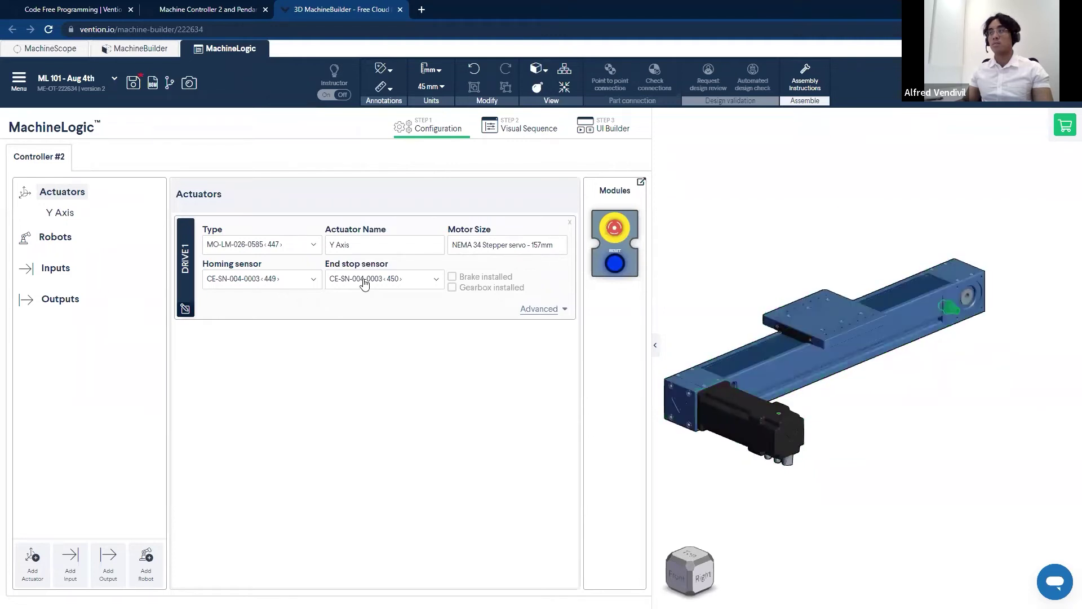
drag(822, 406, 784, 393)
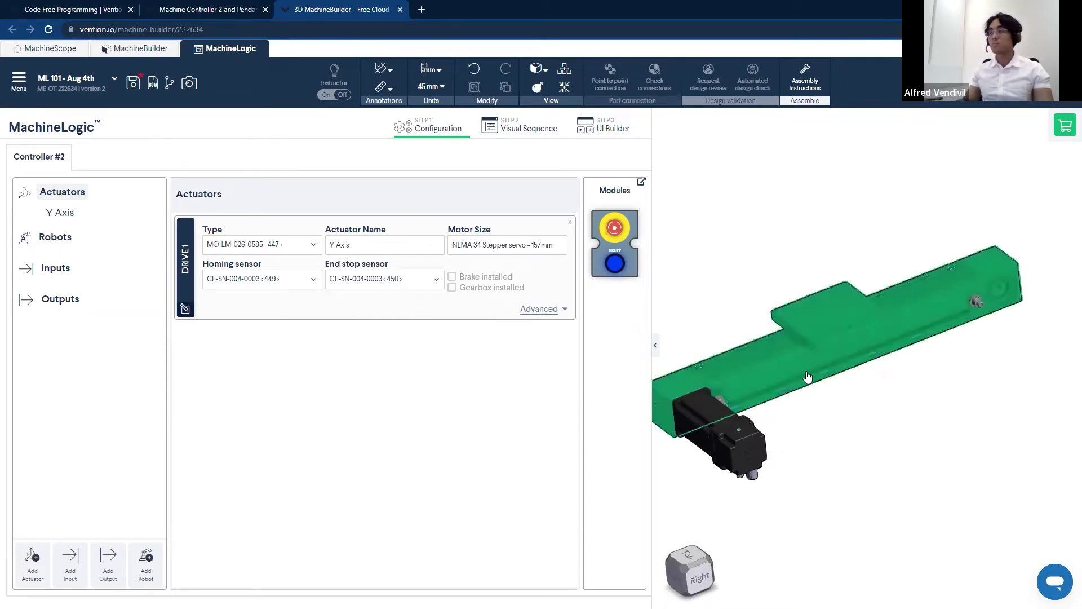
mouse_move(808, 379)
mouse_down()
mouse_move(829, 366)
mouse_move(840, 411)
mouse_move(793, 365)
mouse_up()
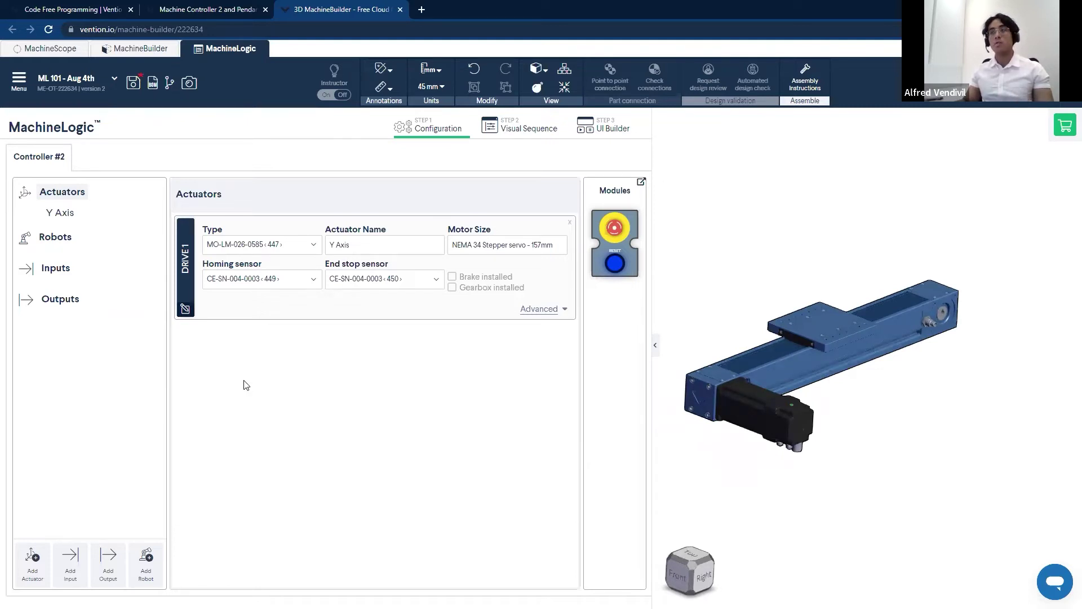
click(26, 570)
click(25, 569)
click(25, 569)
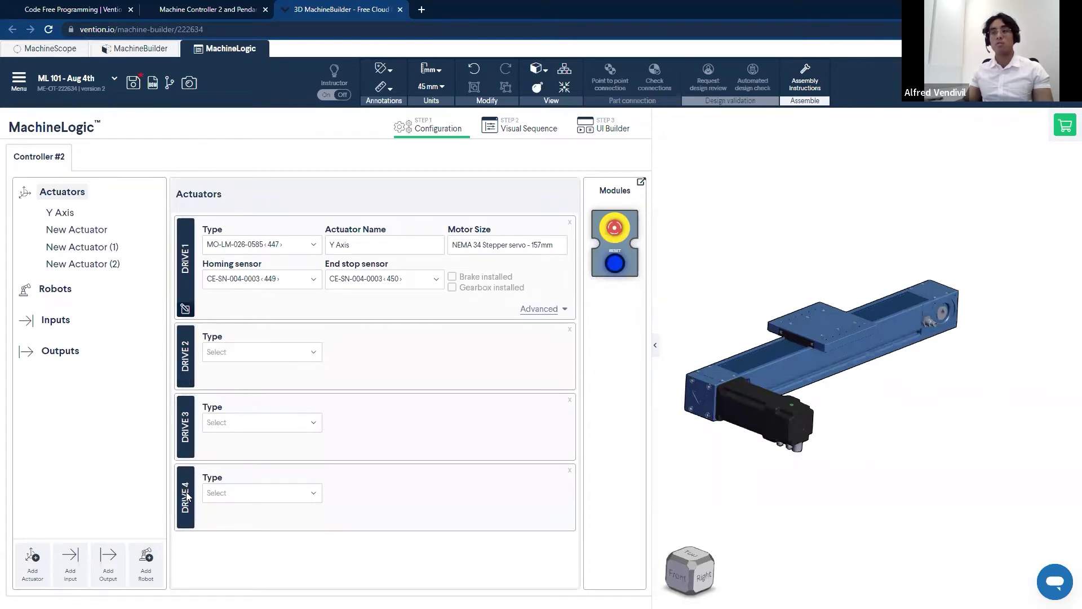
click(31, 560)
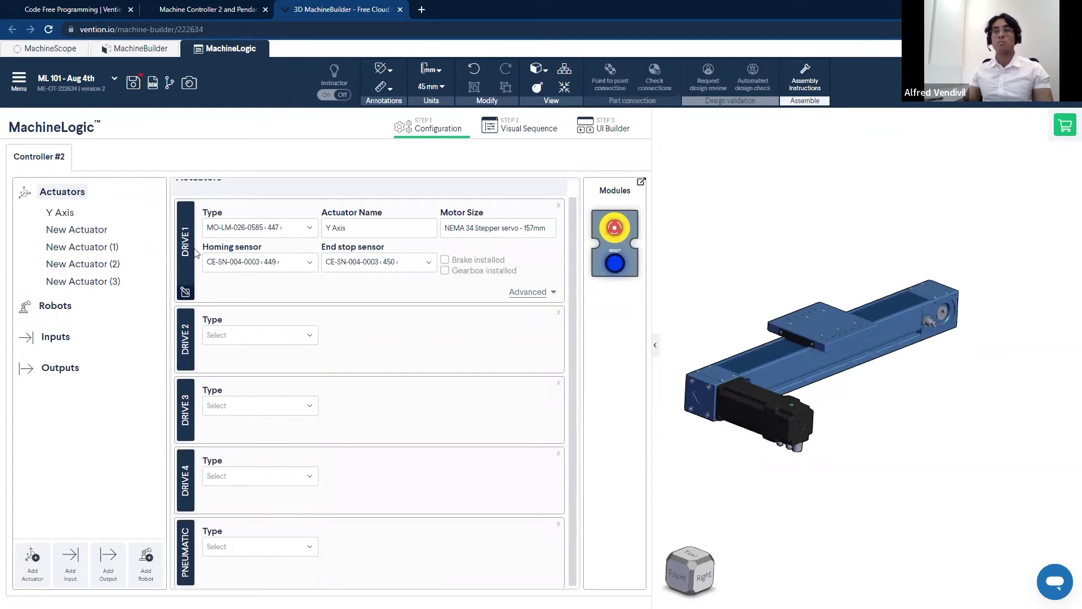
click(558, 525)
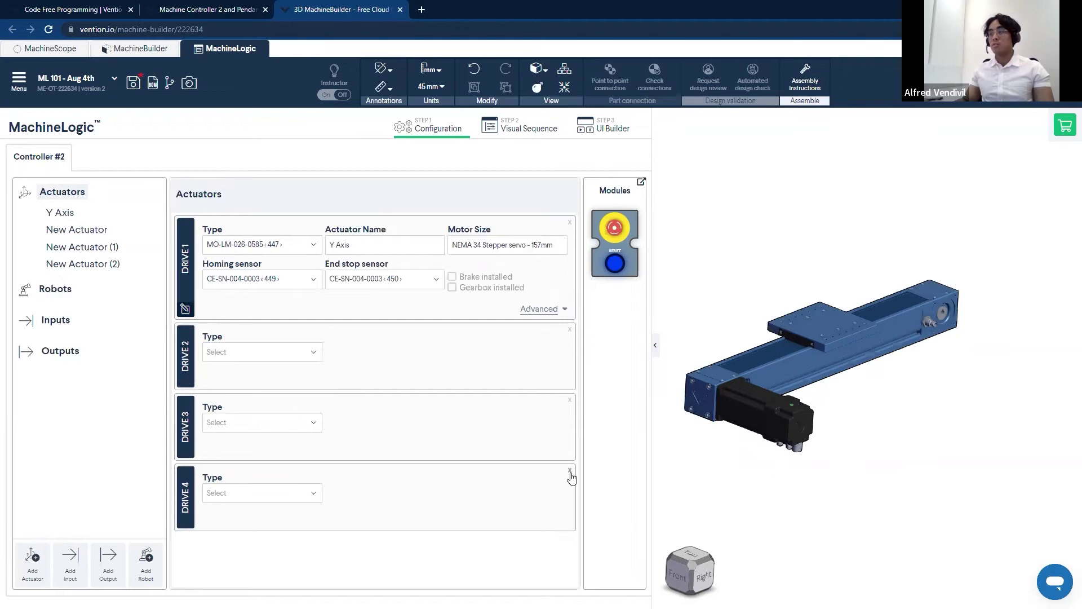
click(570, 470)
click(570, 401)
click(571, 331)
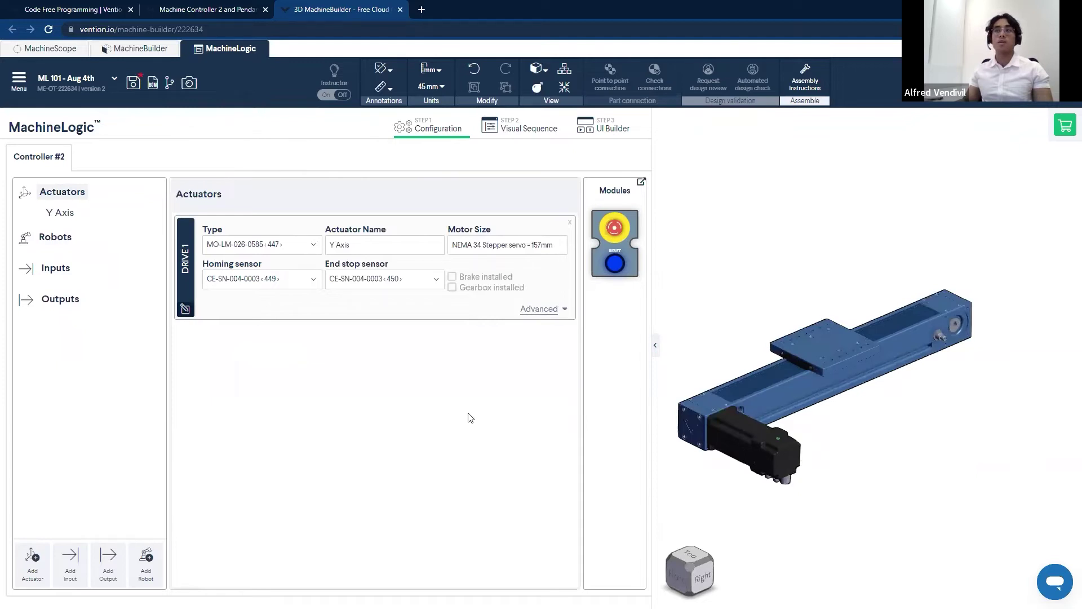
In Visual Sequence, add applications, then delete New Application (1), (2) and (3).
click(515, 132)
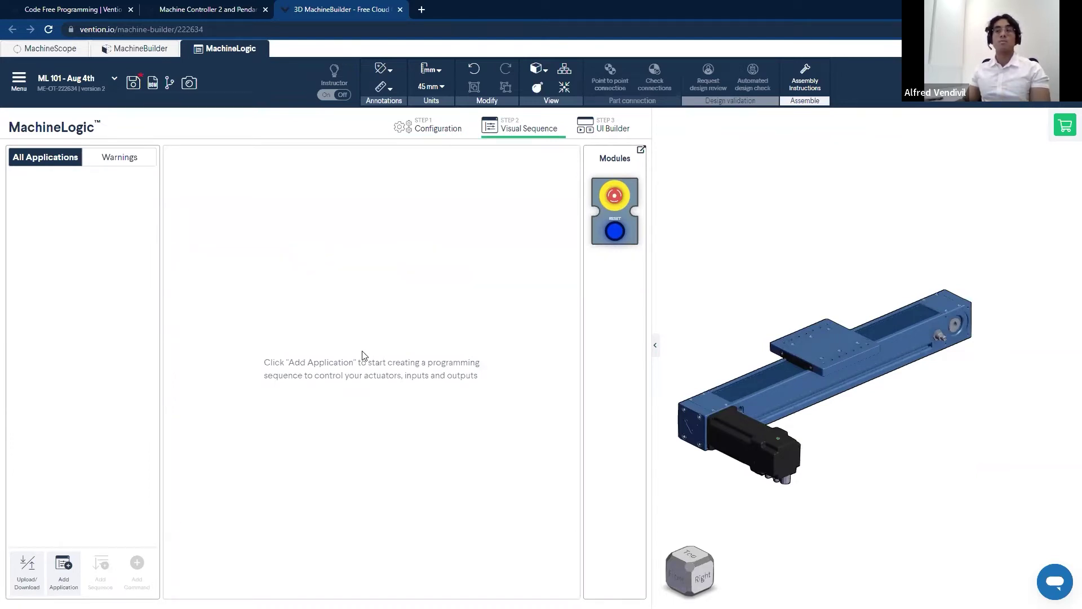
click(64, 569)
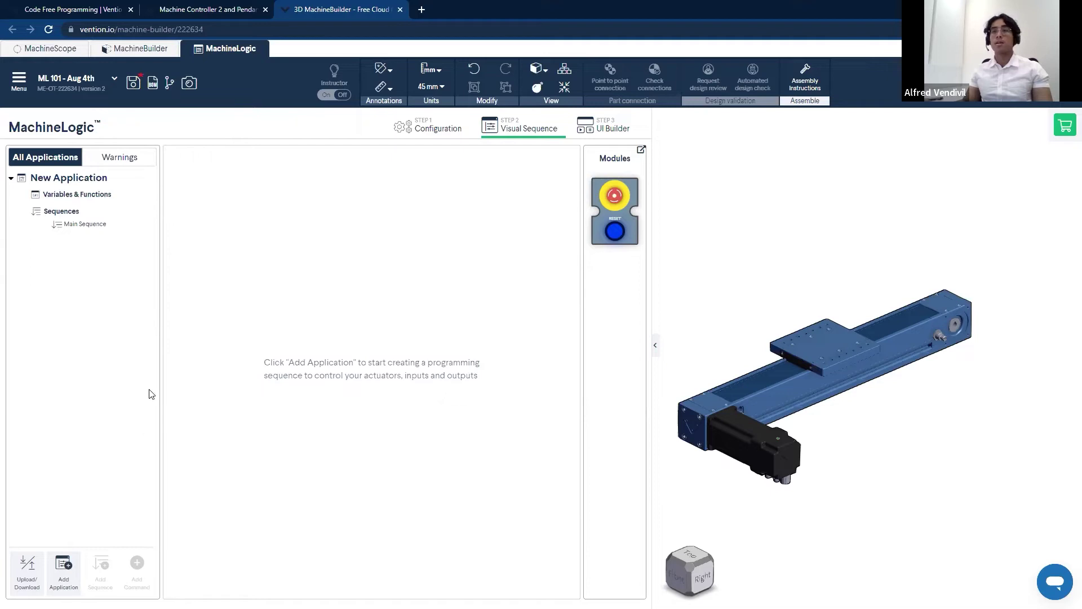
click(65, 567)
click(65, 567)
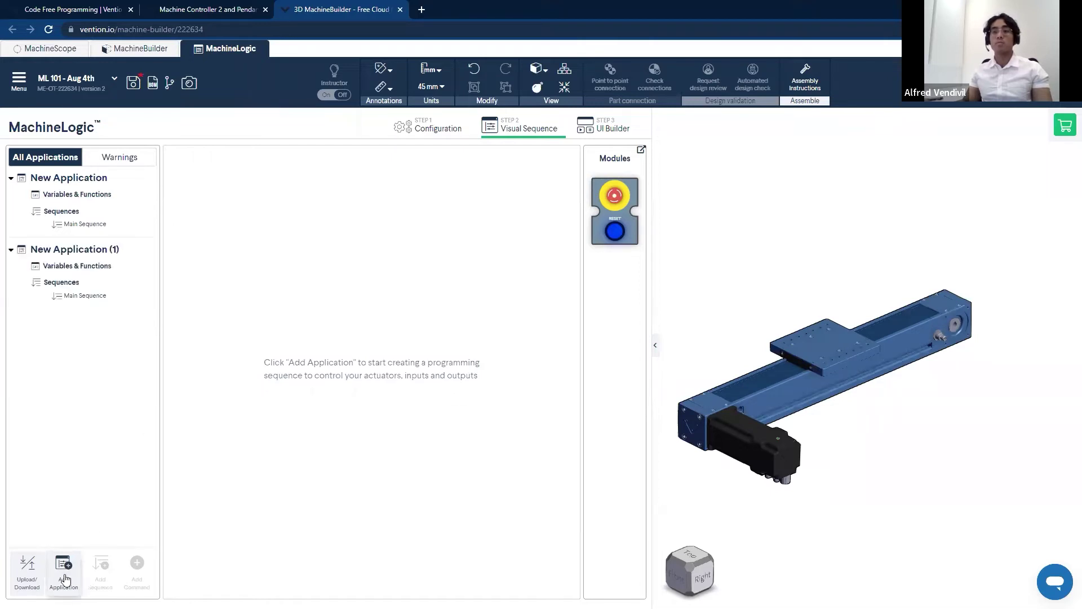
click(65, 566)
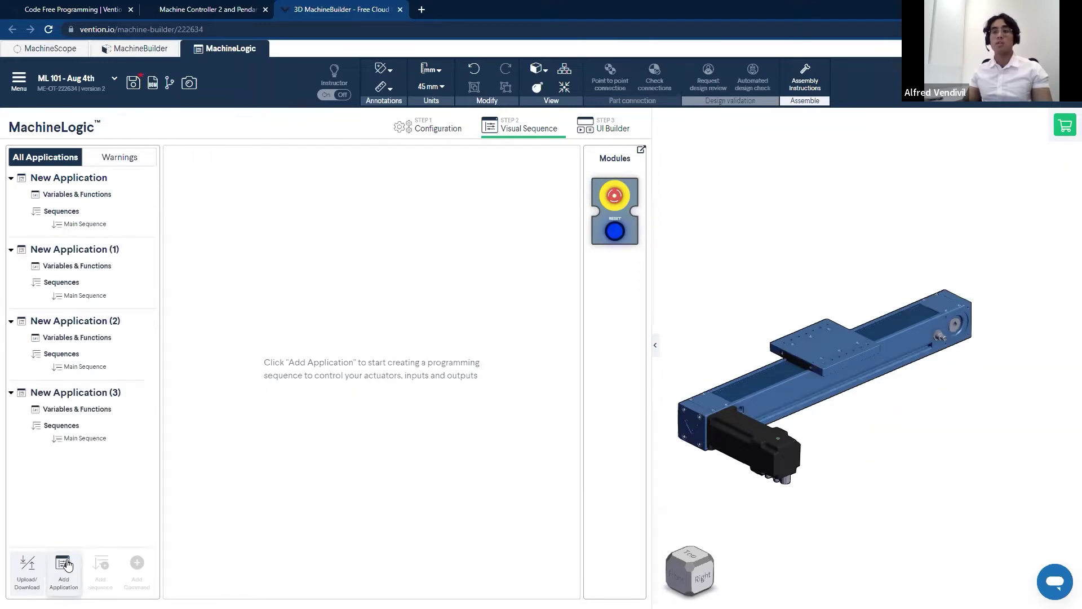
right_click(80, 393)
click(120, 425)
right_click(90, 321)
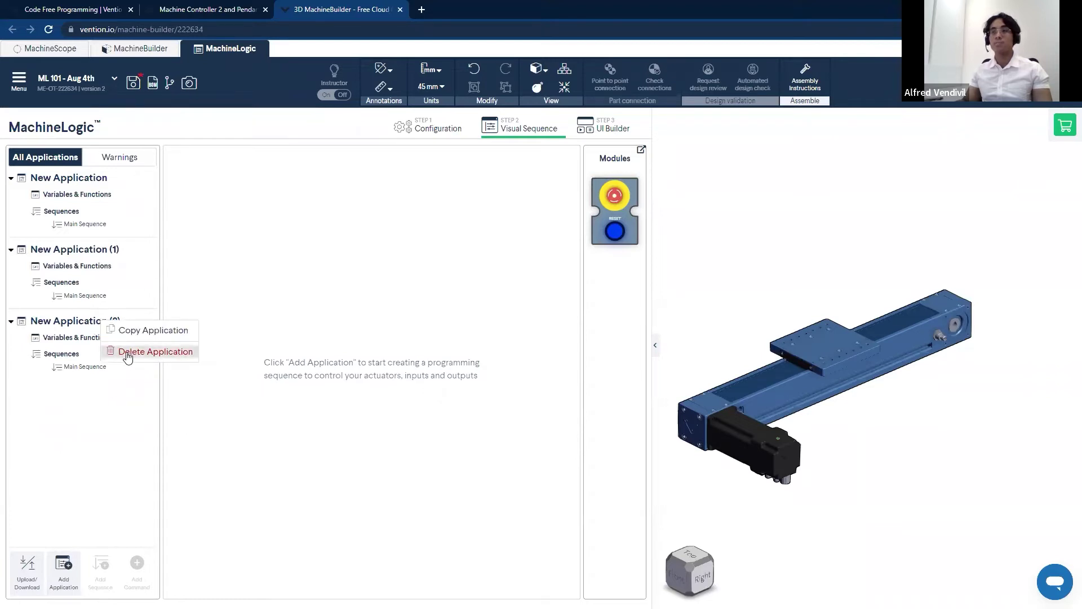
click(128, 351)
right_click(84, 250)
click(115, 280)
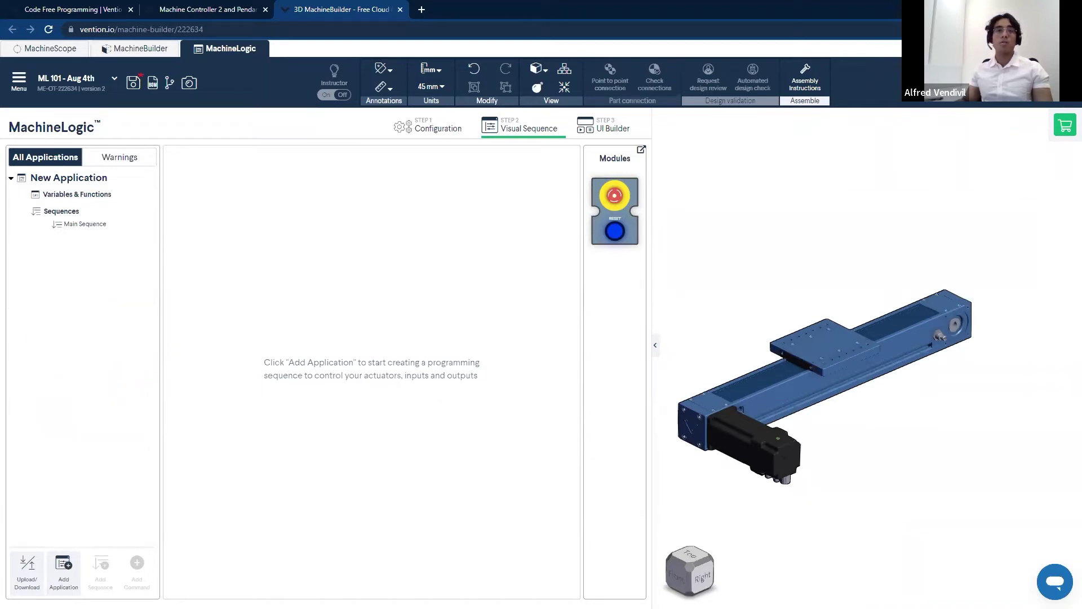
Rename the remaining application to 'Hello World' and open its Main sequence.
click(85, 224)
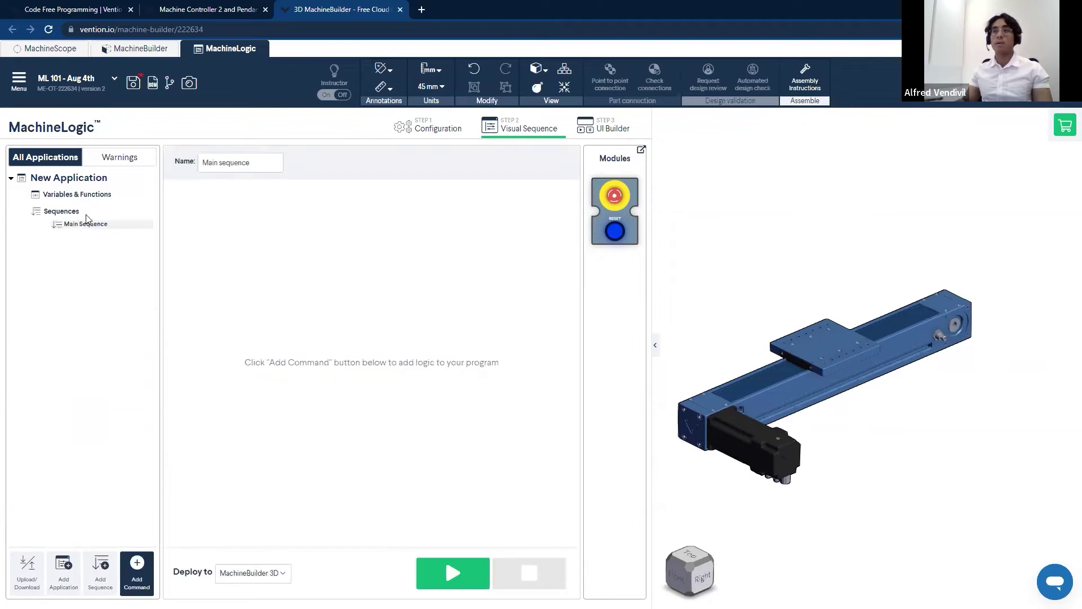
click(83, 195)
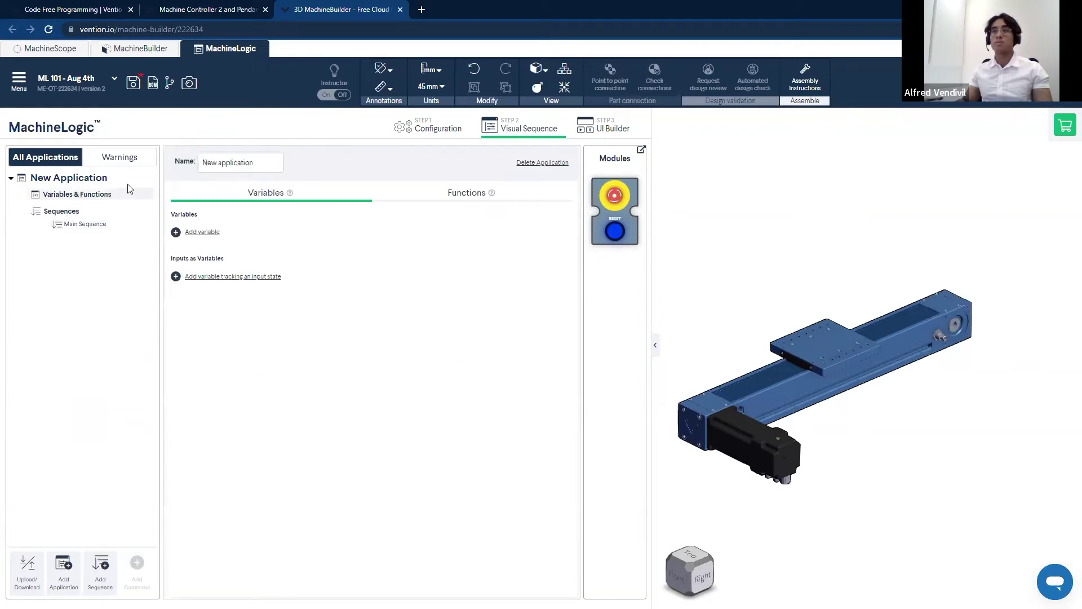
drag(256, 164, 204, 164)
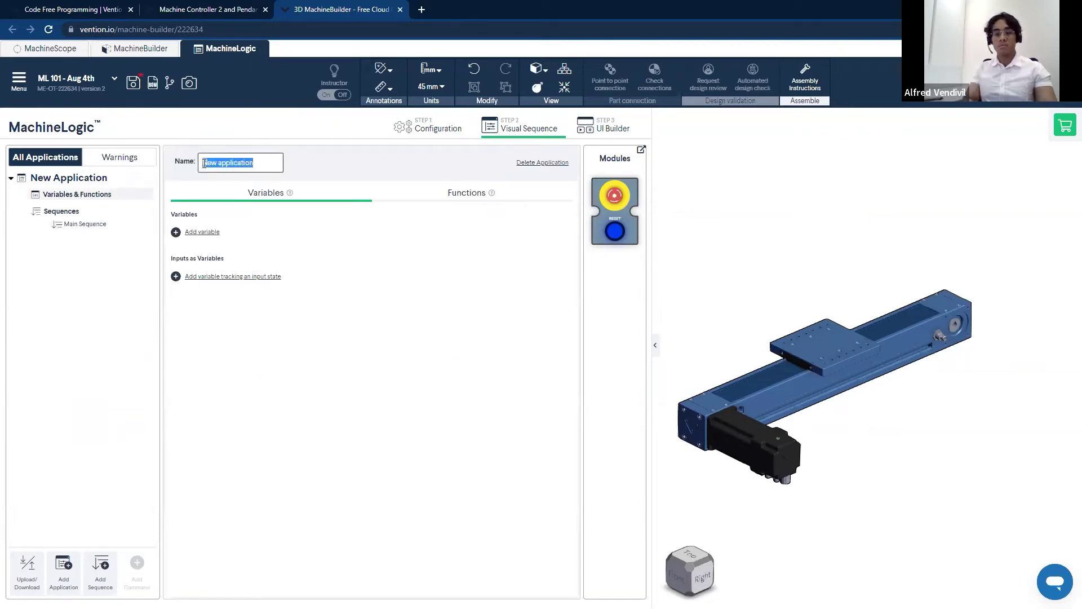
text(Te)
text(llo World)
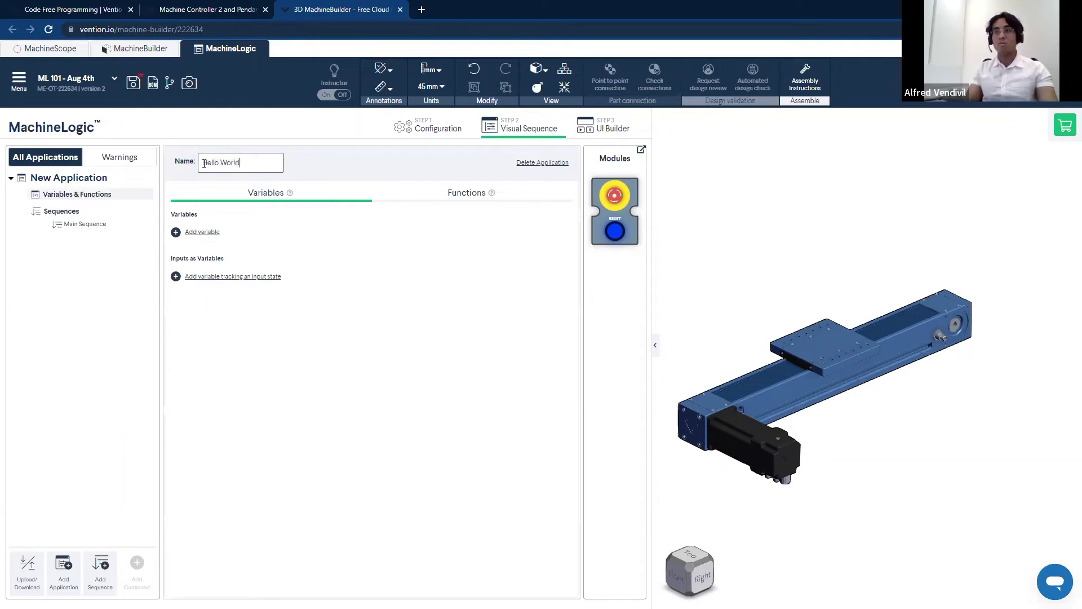
click(82, 226)
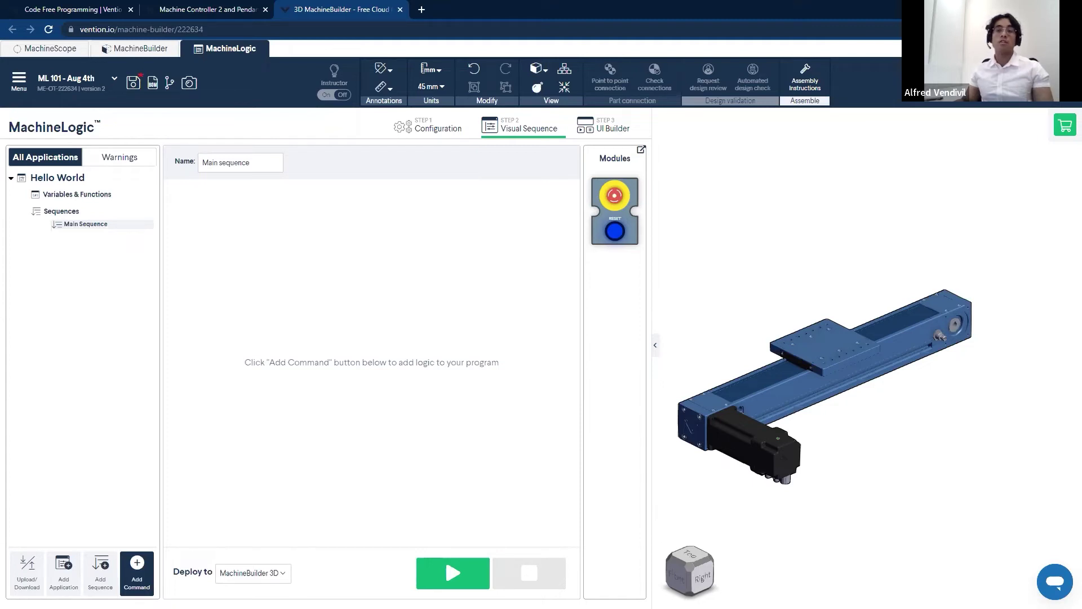
Add two child sequences and delete both, leaving the Main sequence empty.
click(100, 569)
click(101, 570)
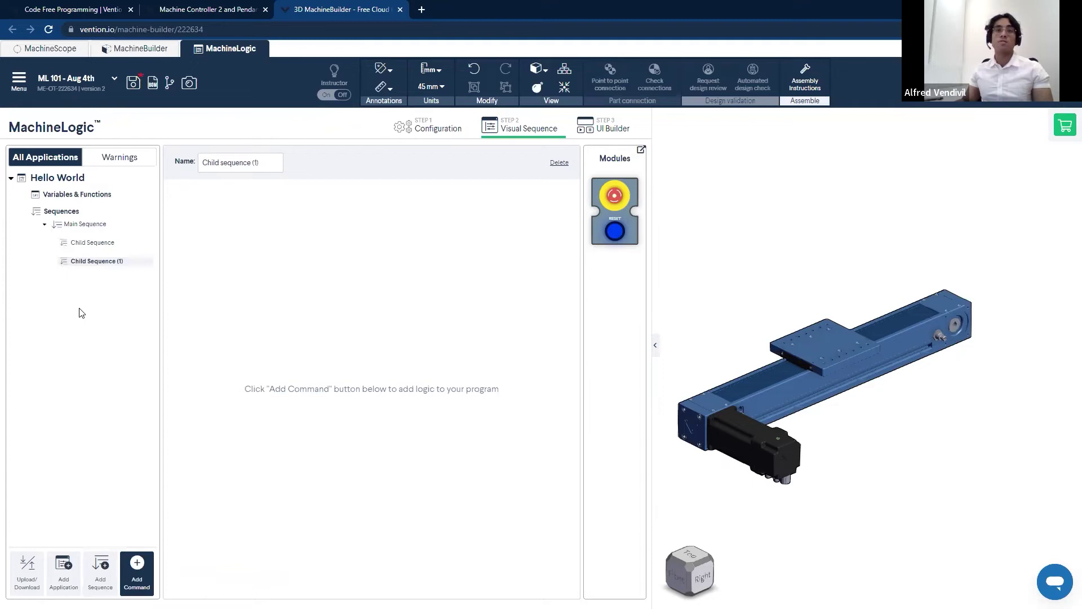
right_click(100, 269)
click(123, 290)
right_click(95, 244)
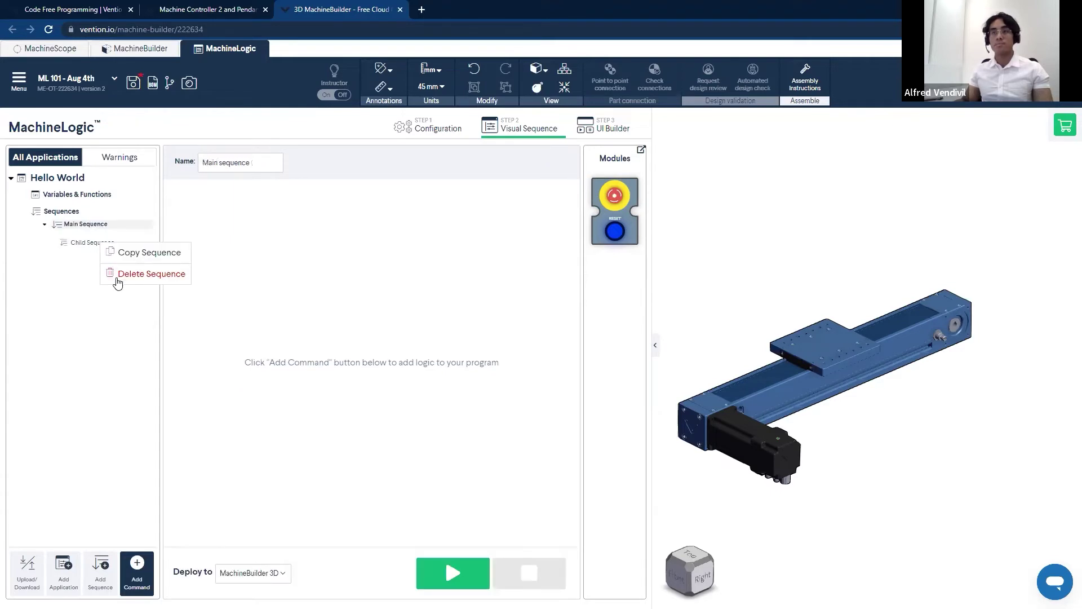
click(119, 274)
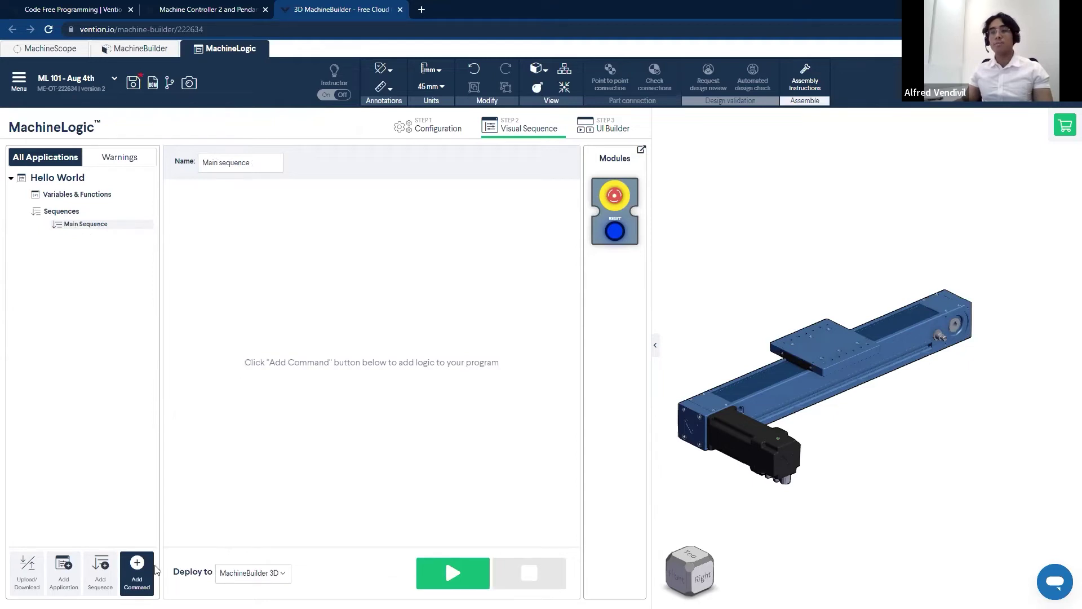
click(138, 572)
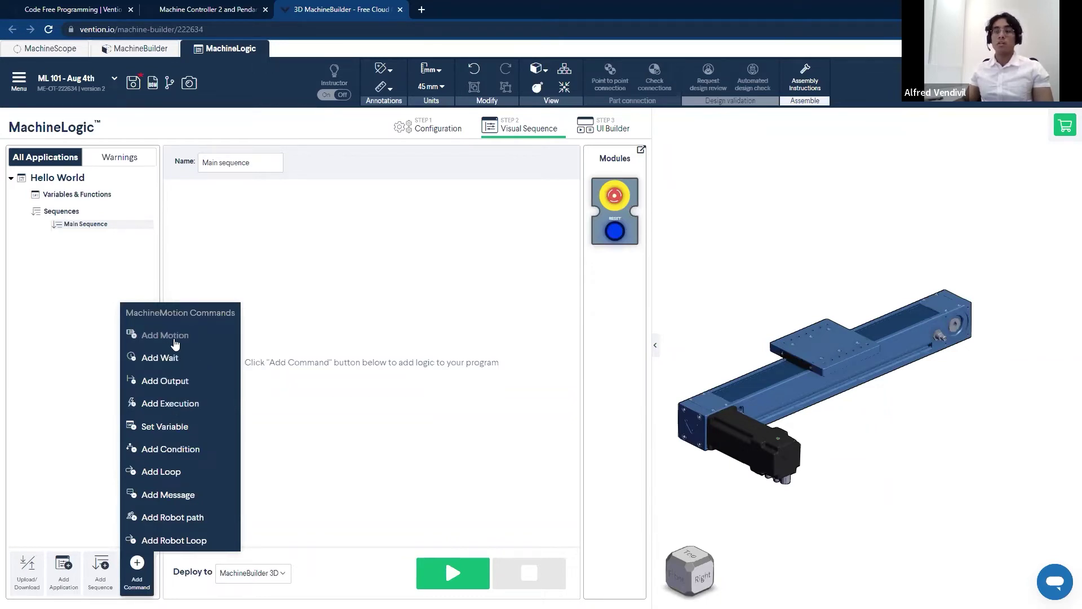
Add a motion command on the Y Axis set to Move To Home.
click(202, 345)
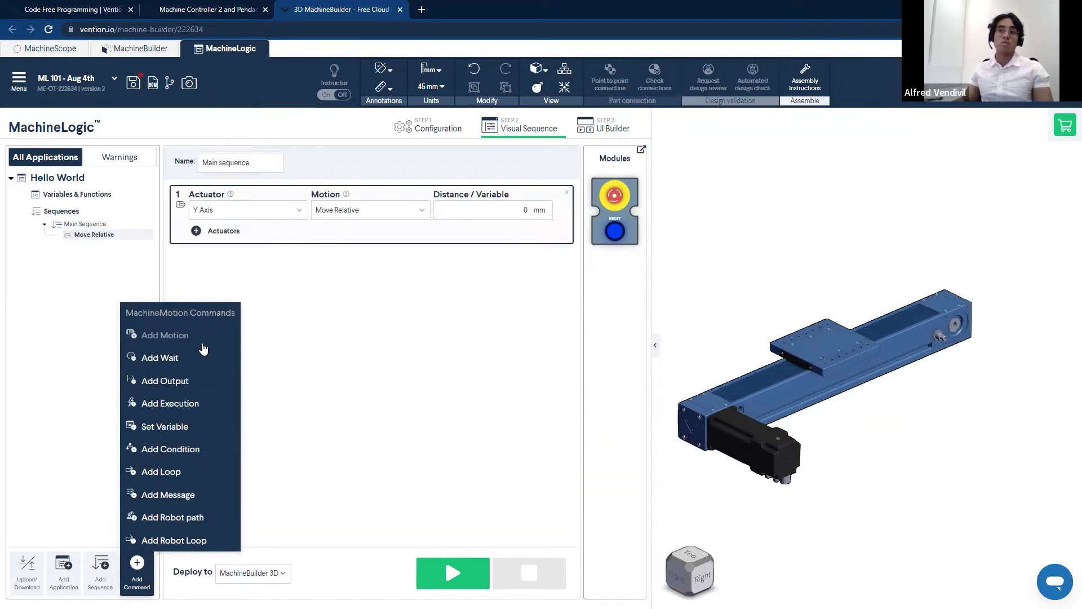
click(301, 349)
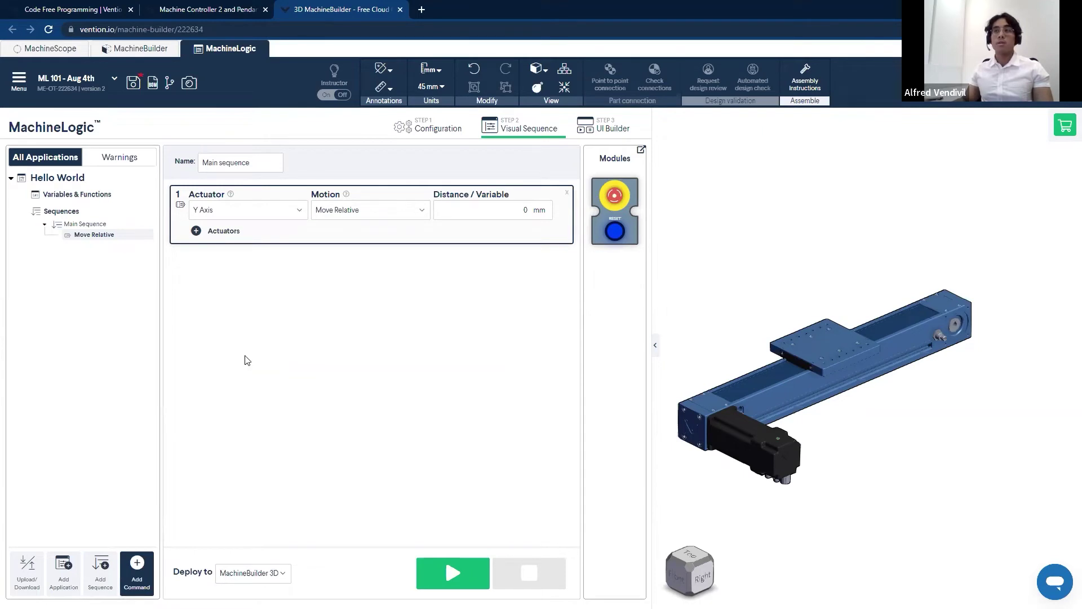
click(252, 206)
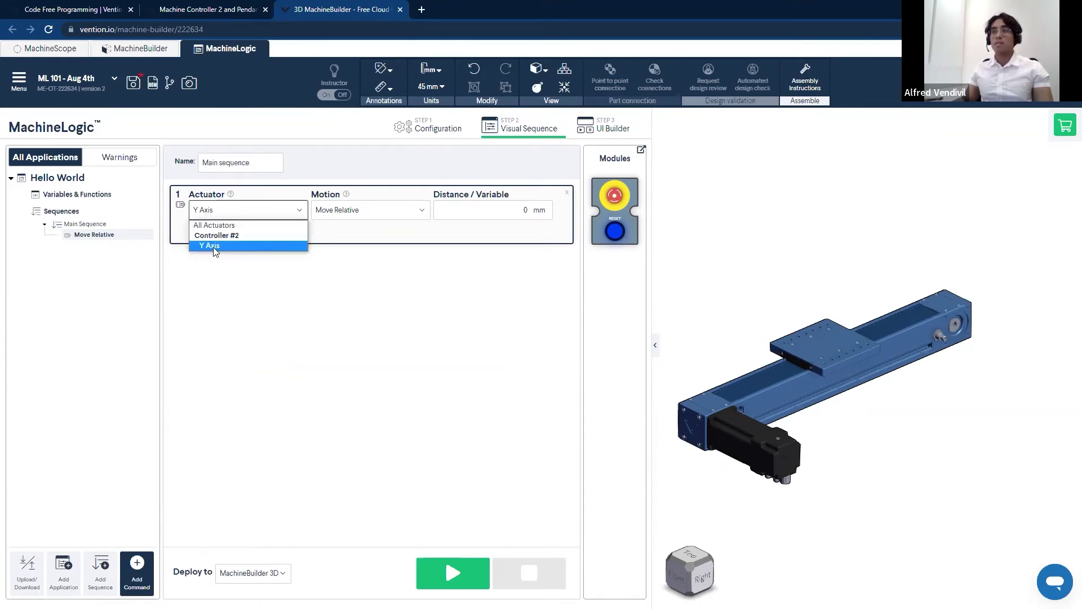
click(254, 245)
click(366, 218)
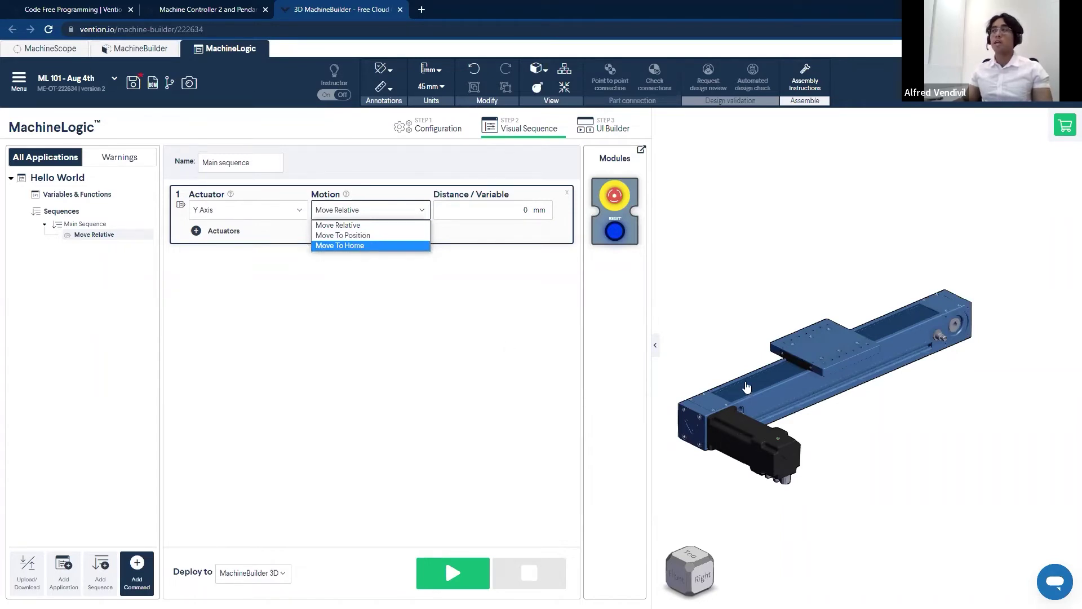
click(348, 246)
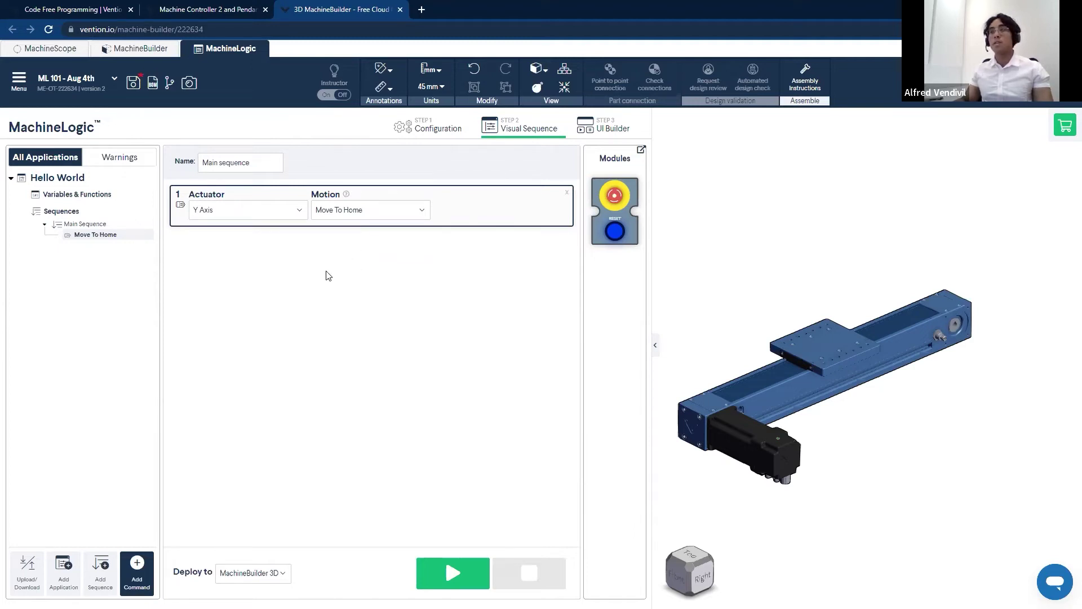
Add two All Actuators motion commands and set the system speed to 250.
click(153, 564)
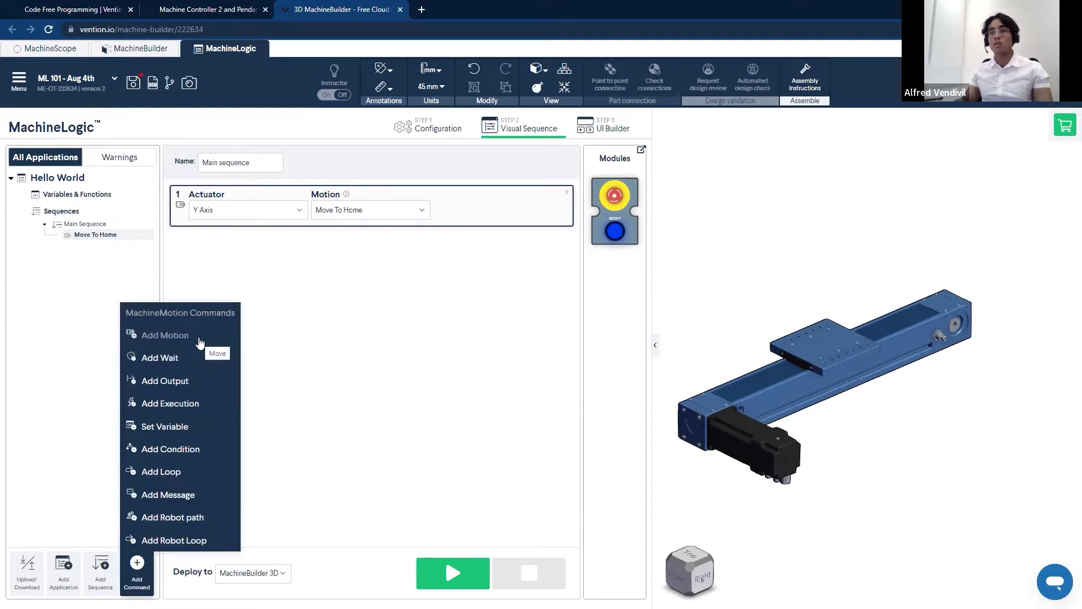
click(198, 339)
click(193, 338)
click(310, 350)
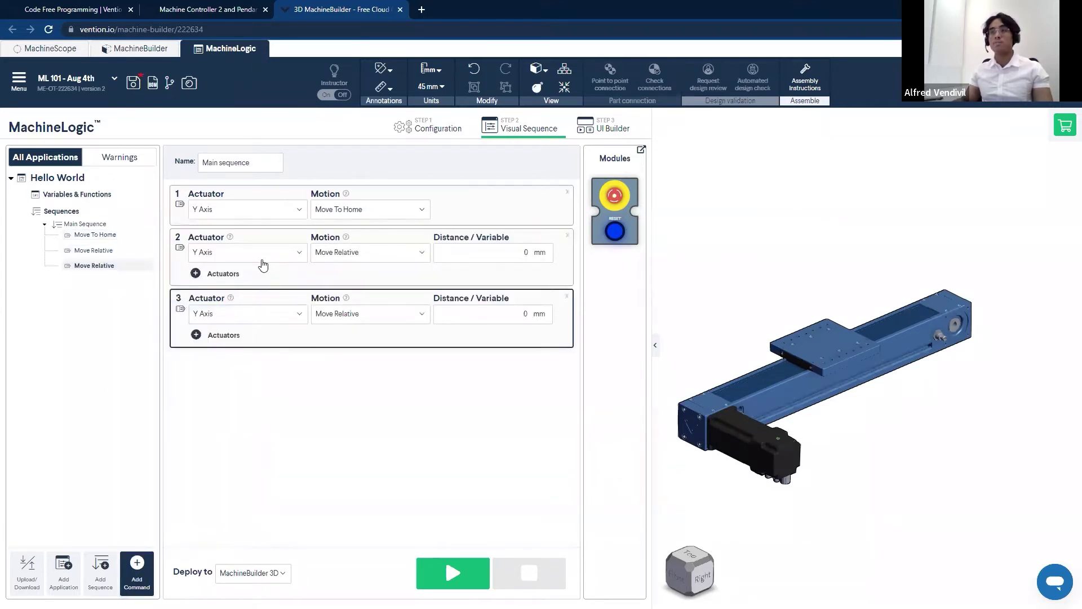
click(264, 258)
click(246, 266)
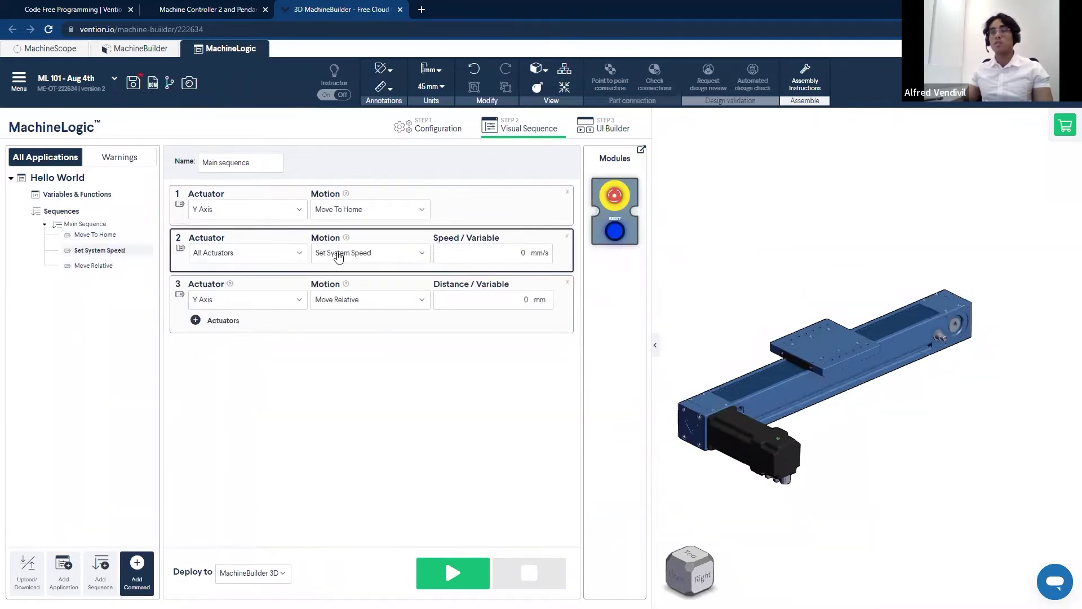
click(247, 297)
click(237, 314)
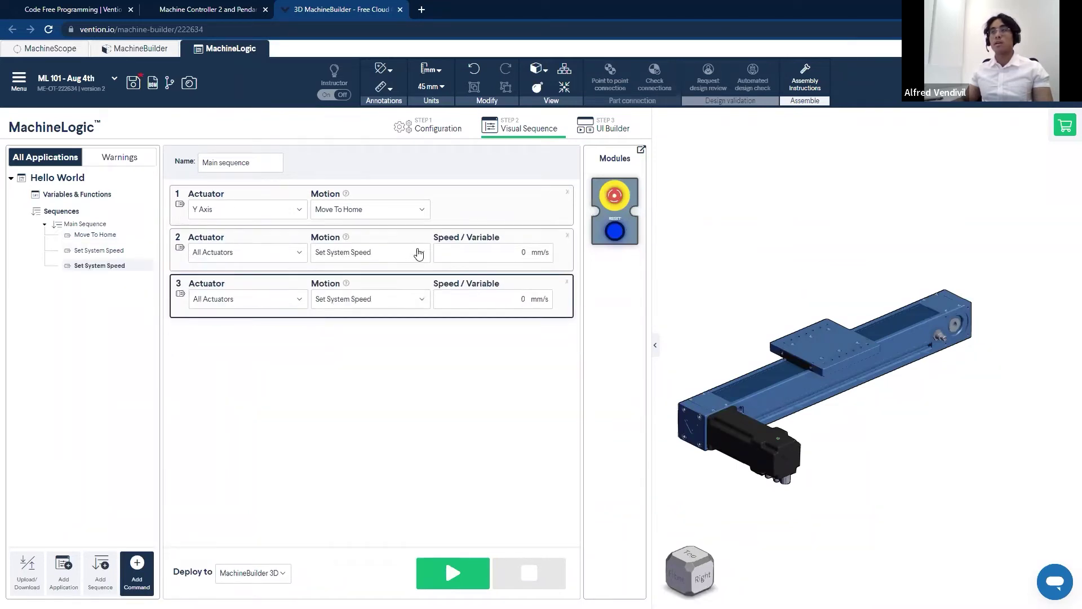
click(500, 255)
text(25)
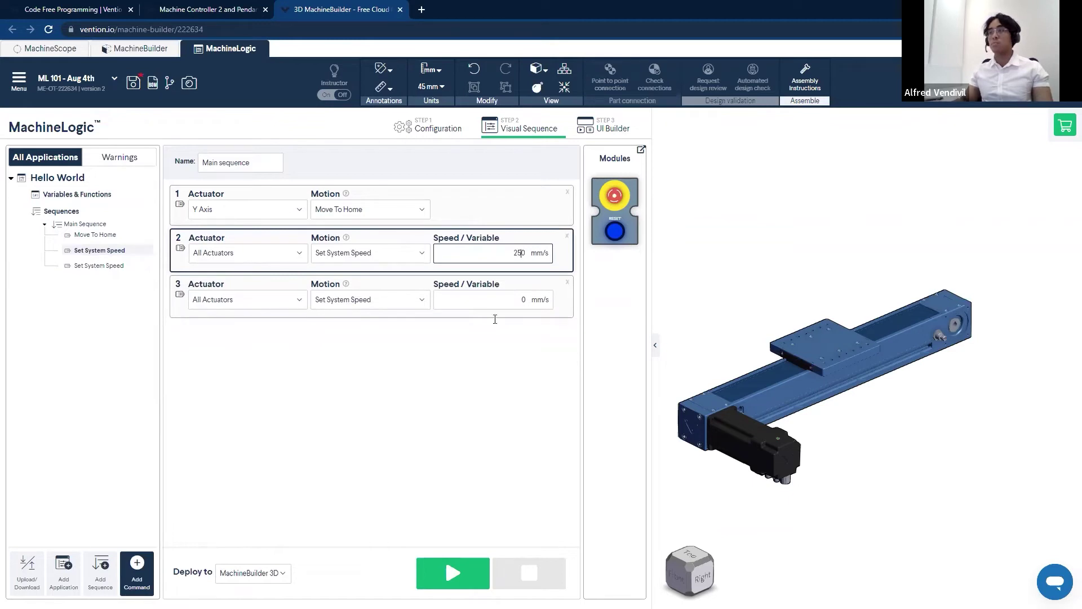
Make the third command Set System Acceleration with a value of 250.
click(394, 303)
click(382, 325)
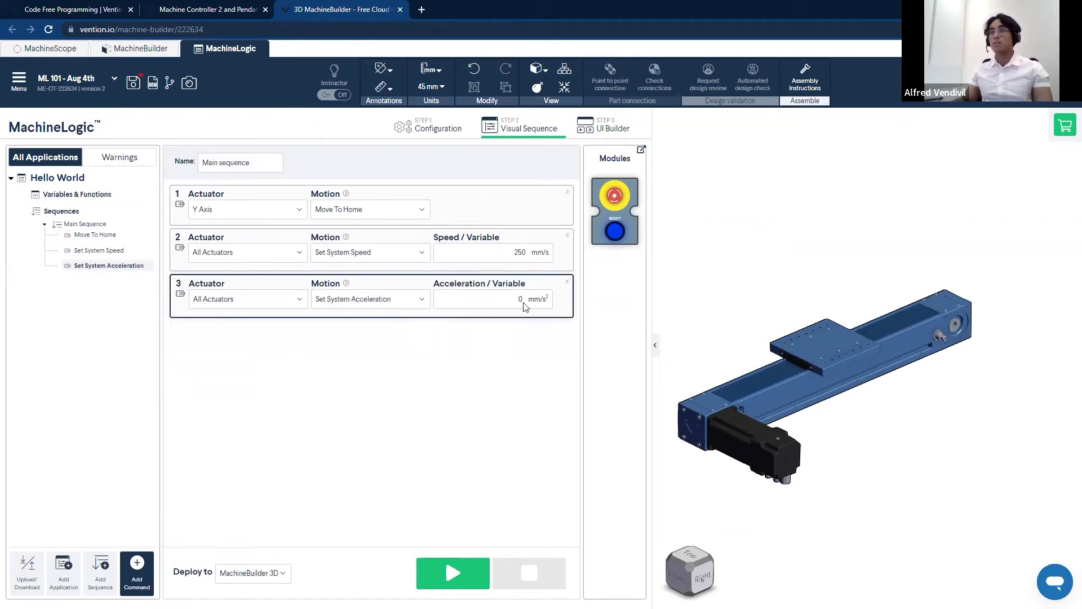
click(511, 297)
click(468, 344)
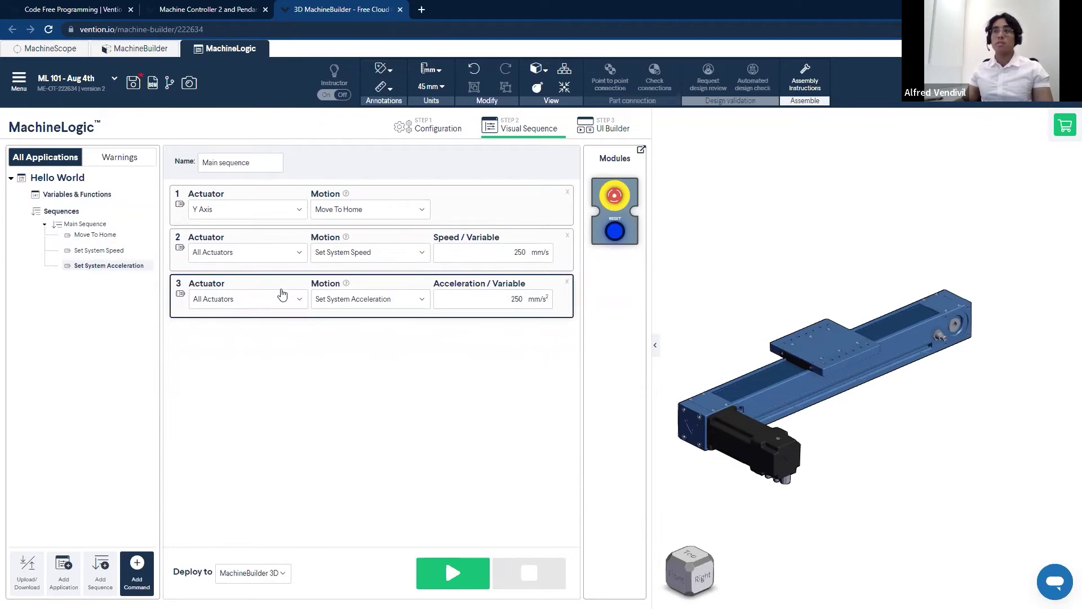
Add a fourth command moving the Y Axis to position 250 mm.
click(137, 564)
click(164, 335)
click(381, 404)
click(370, 345)
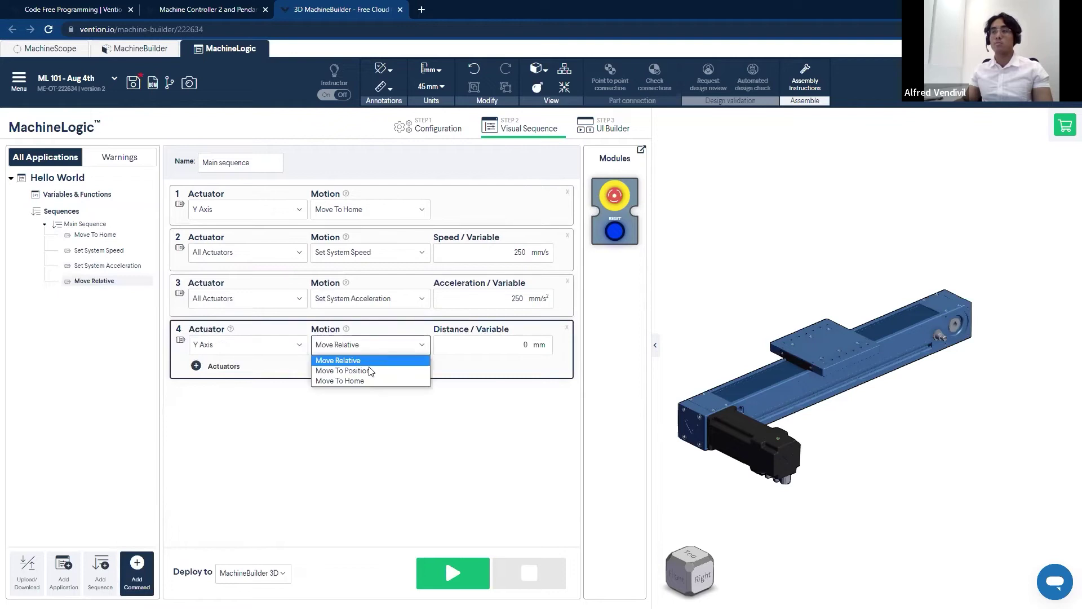
click(372, 366)
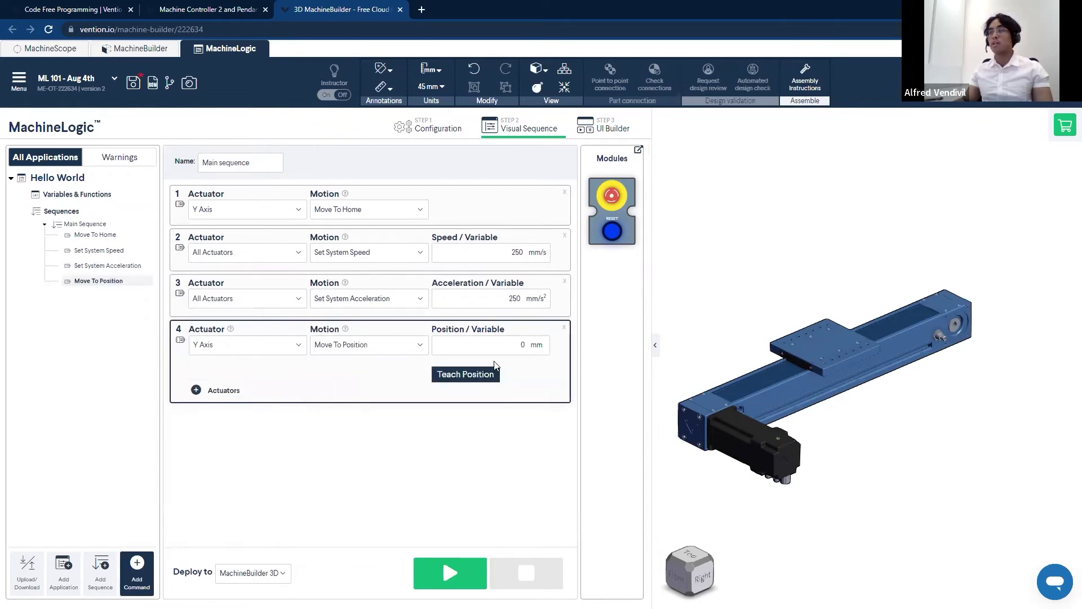
click(497, 344)
text(250)
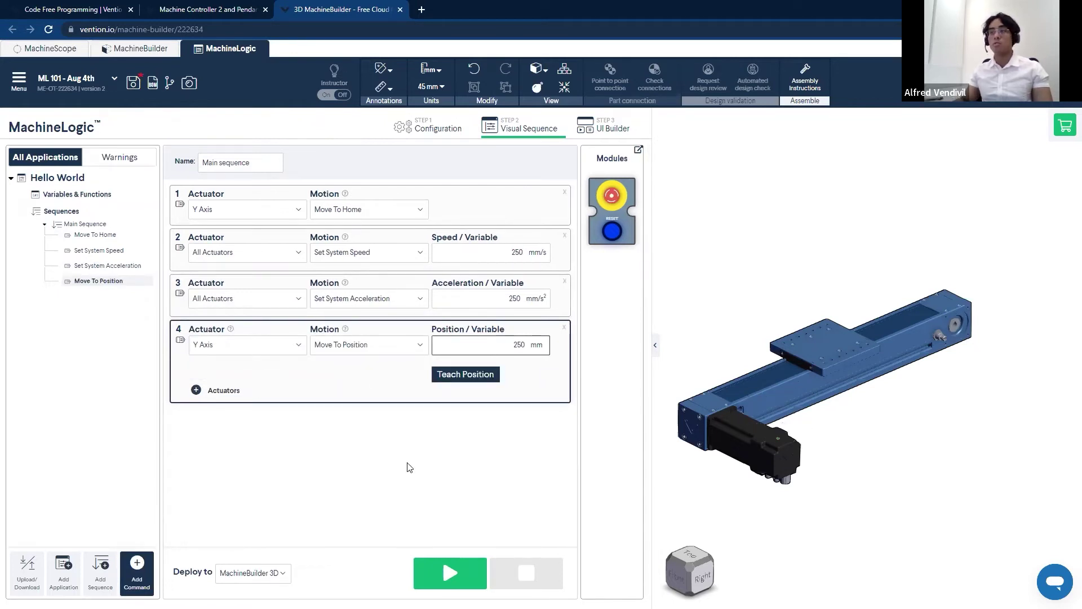
click(407, 466)
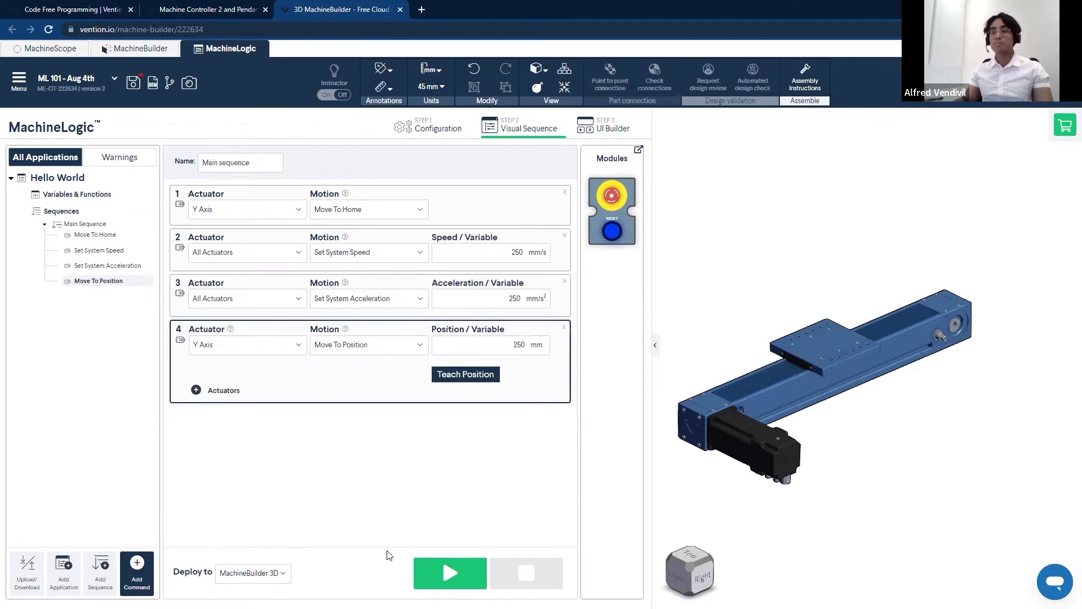
scroll(801, 472, down, 1)
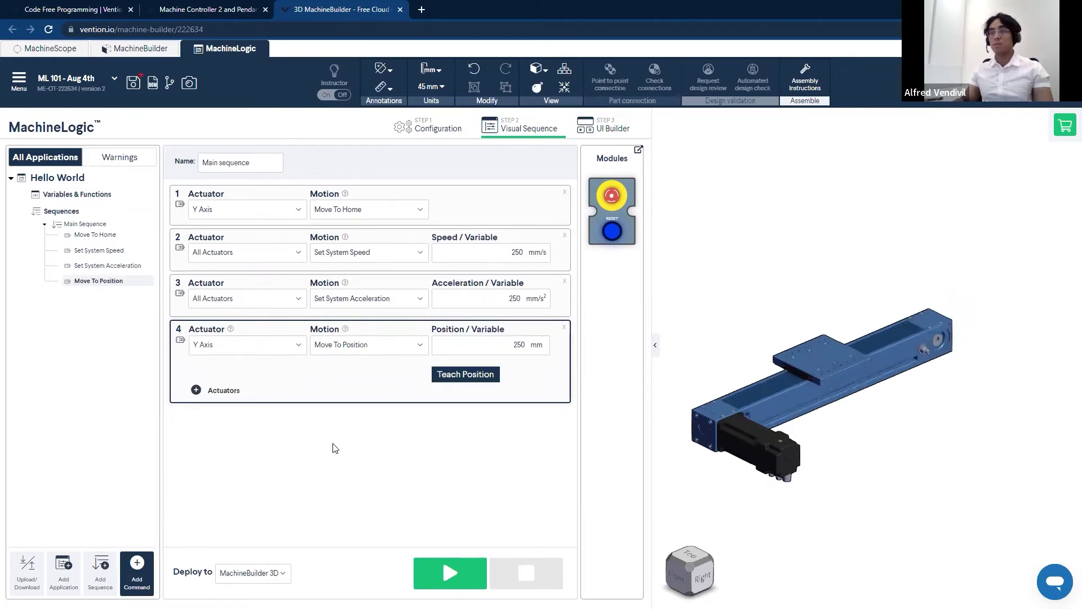
Simulate the sequence in 3D several times, then hit the e-stop during a run.
click(451, 581)
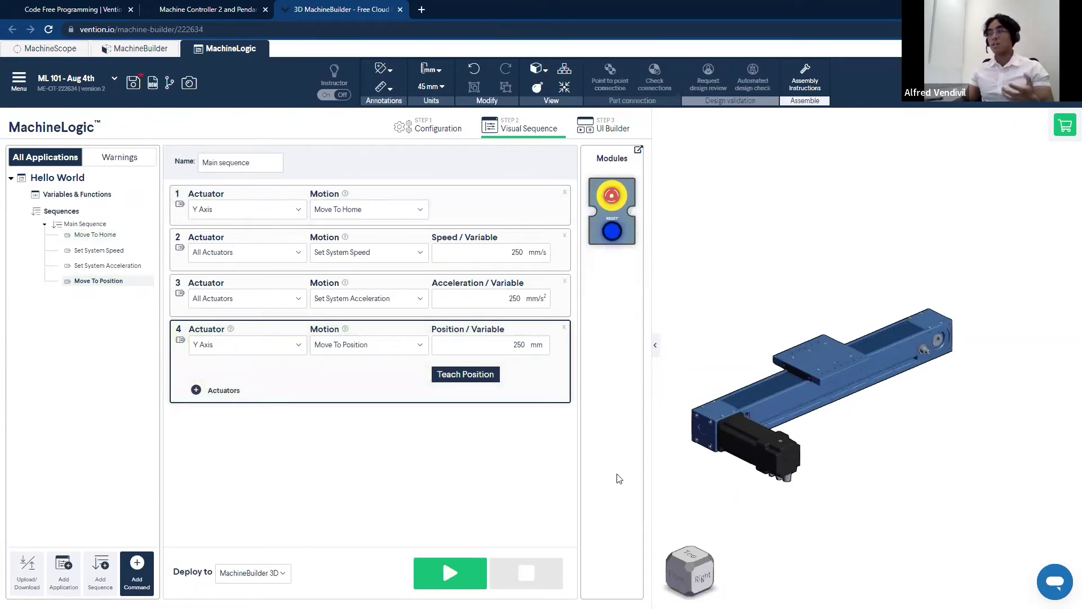
click(443, 571)
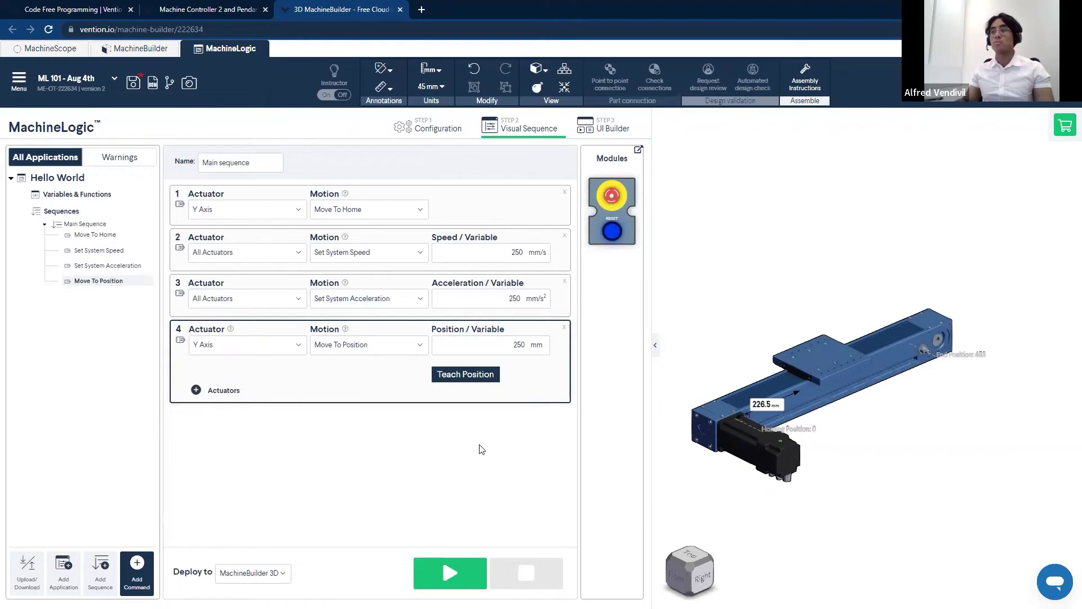
click(451, 575)
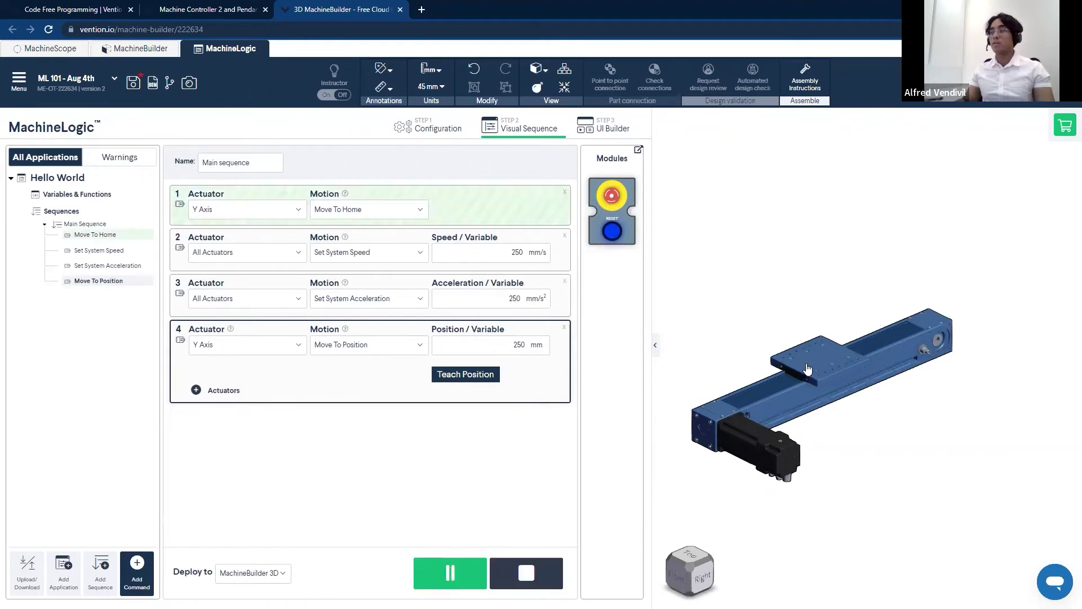
click(616, 195)
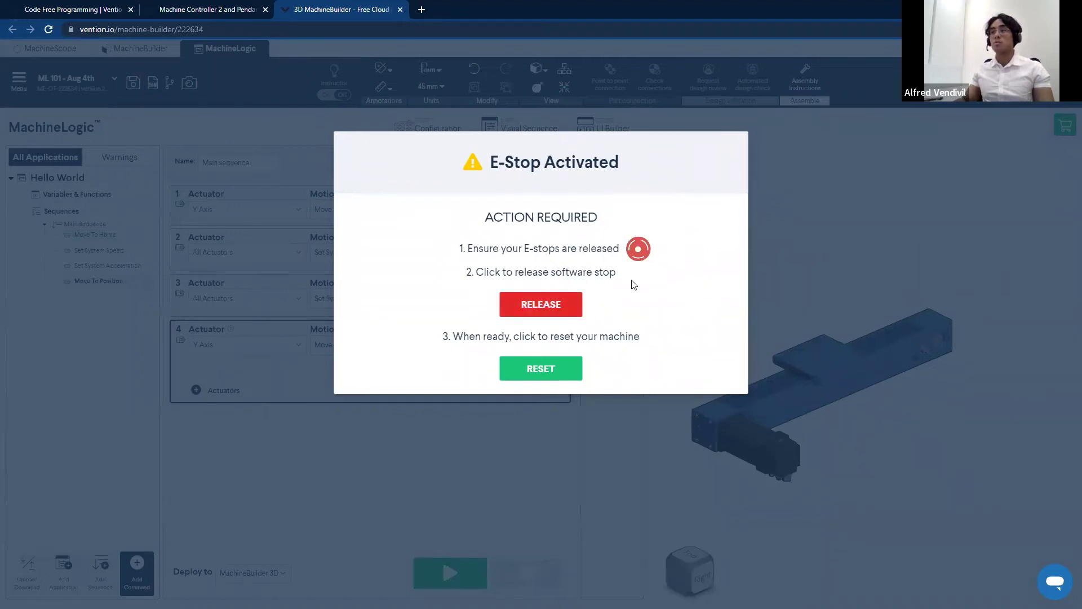
Reset the machine from the E-Stop Activated dialog.
click(555, 370)
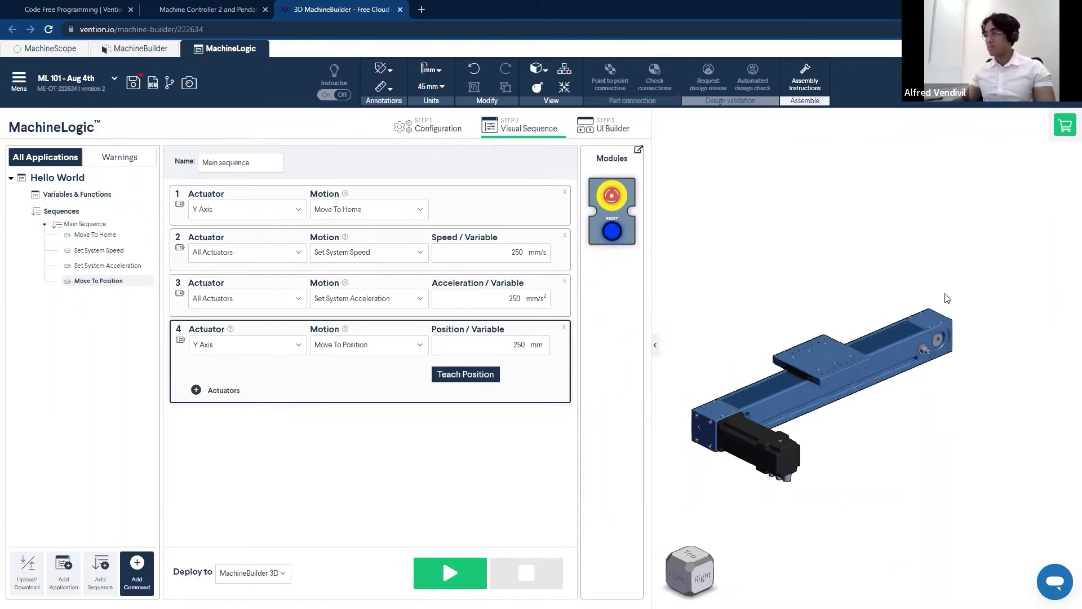
Delete the Y Axis actuator, all four sequence commands, and its DRIVE 1 configuration entry.
drag(973, 241, 669, 502)
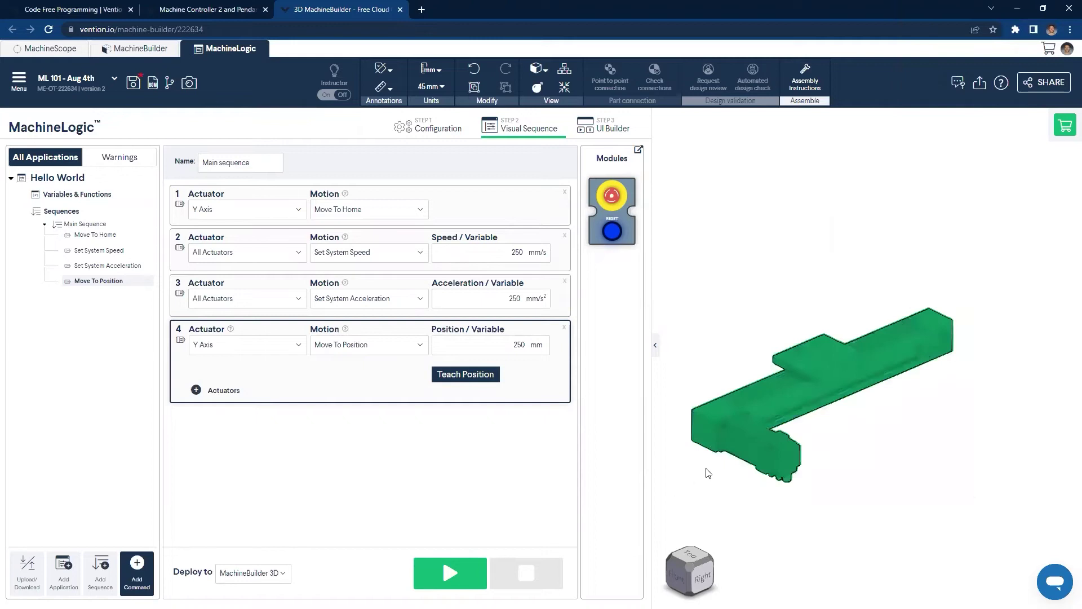
key(Delete)
click(564, 327)
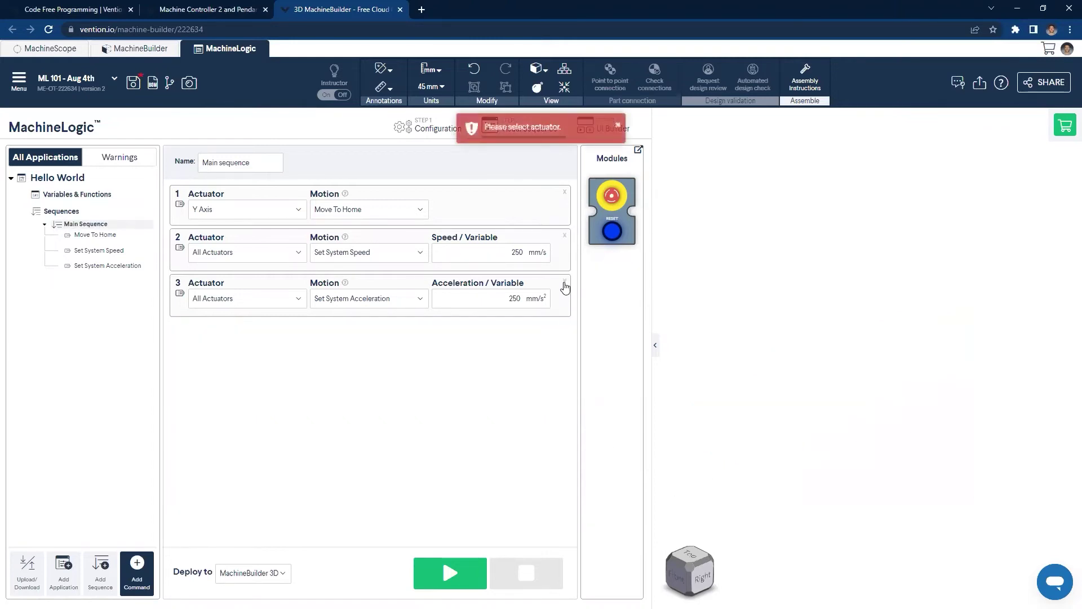
click(565, 281)
click(565, 236)
click(565, 192)
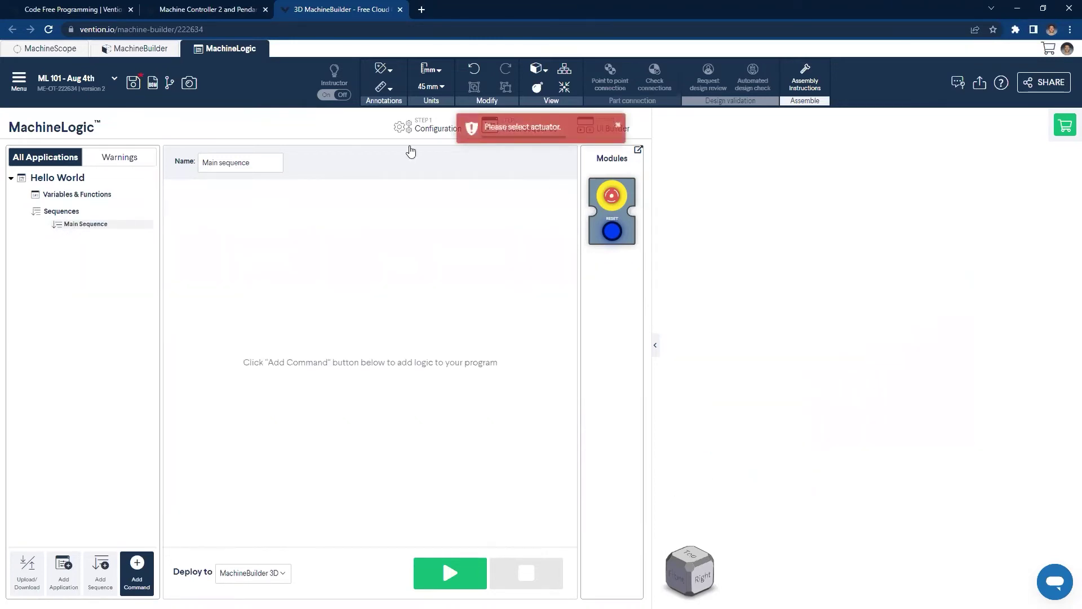
click(416, 131)
click(567, 223)
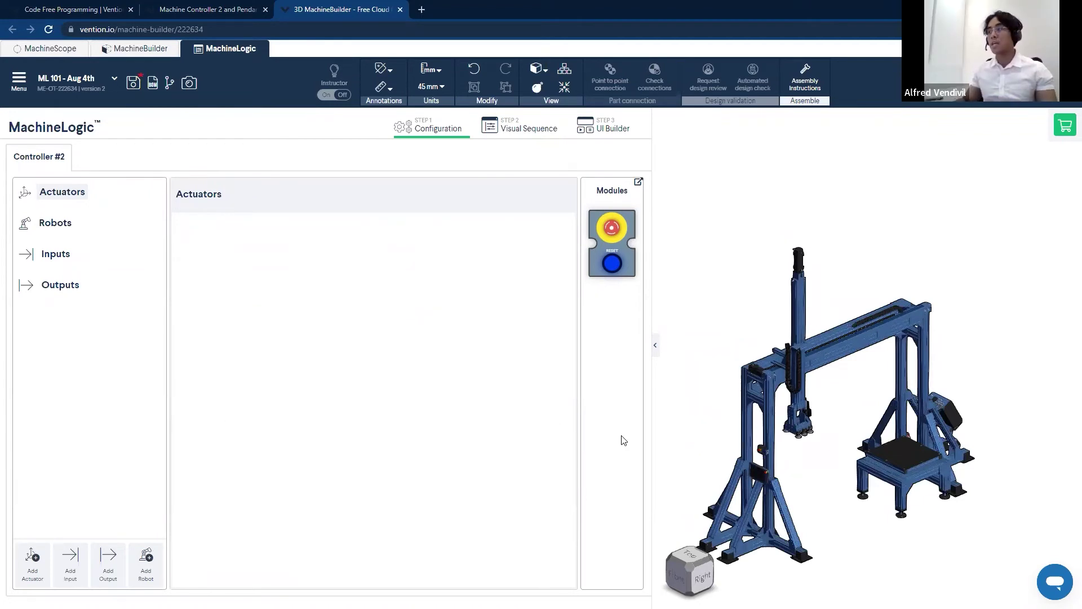
drag(761, 444, 748, 405)
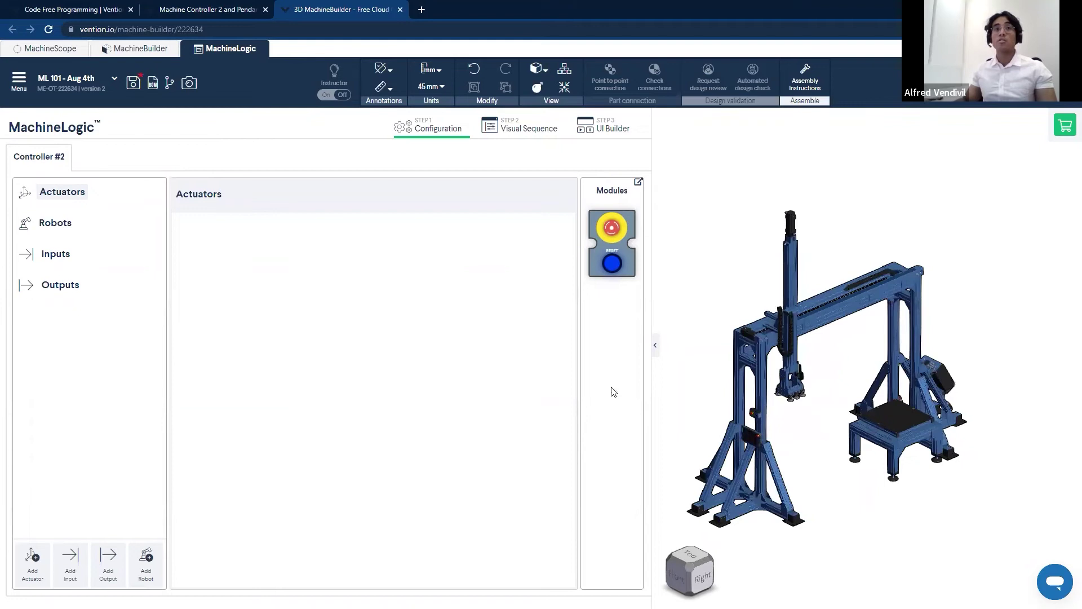
right_drag(829, 393, 832, 379)
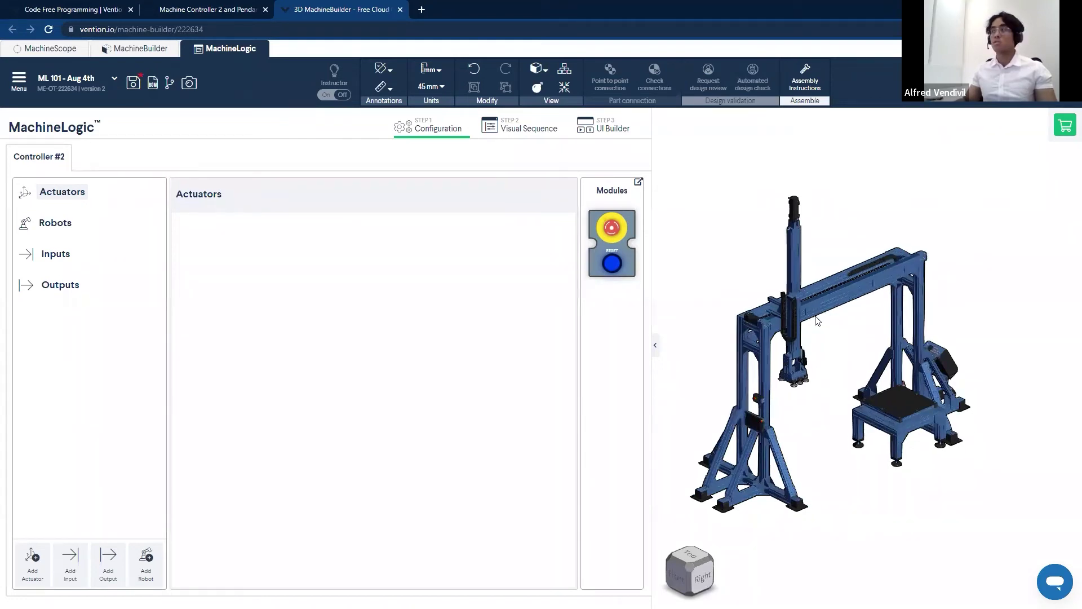
scroll(817, 307, up, 2)
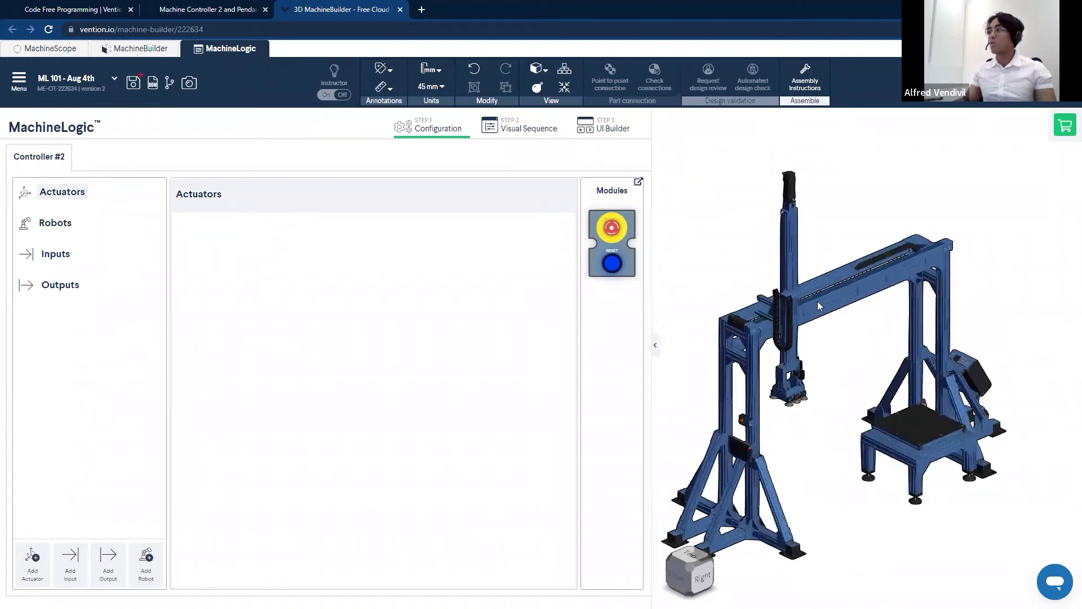
click(817, 307)
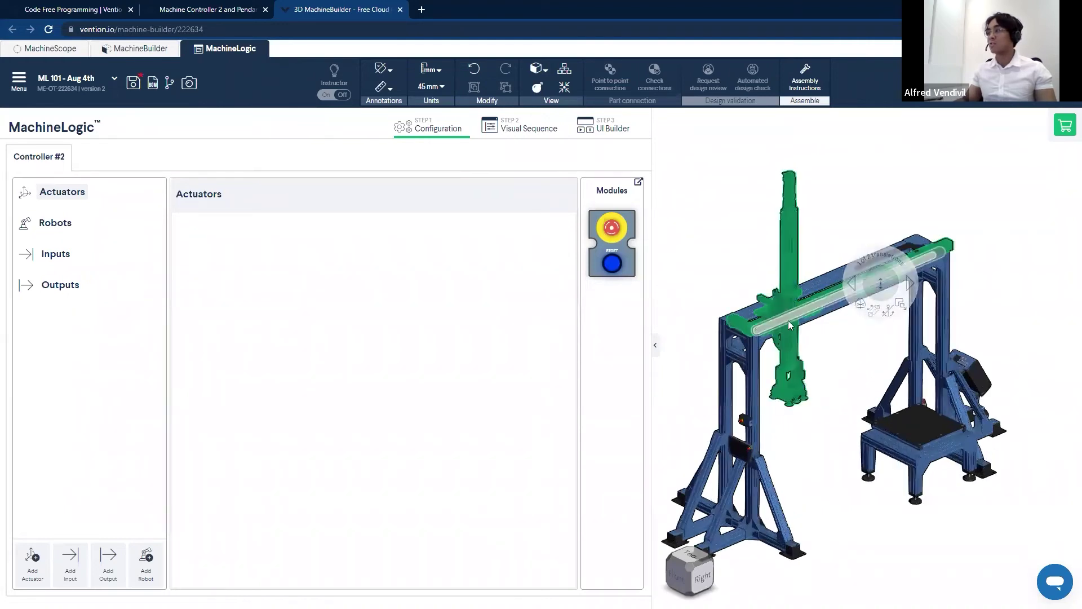
click(805, 389)
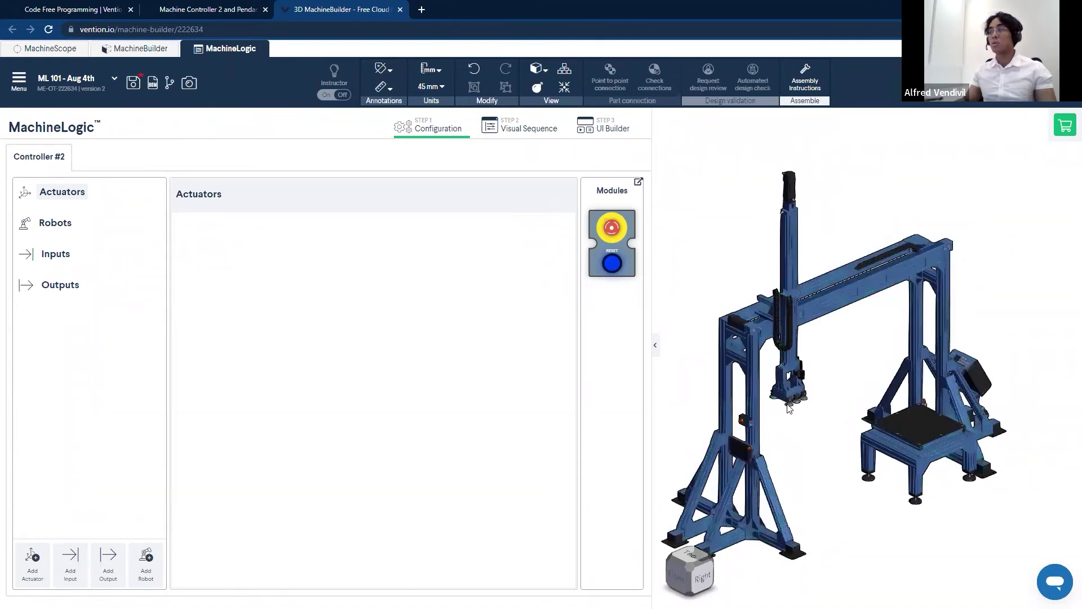
click(821, 398)
right_drag(816, 442, 947, 379)
scroll(944, 379, up, 5)
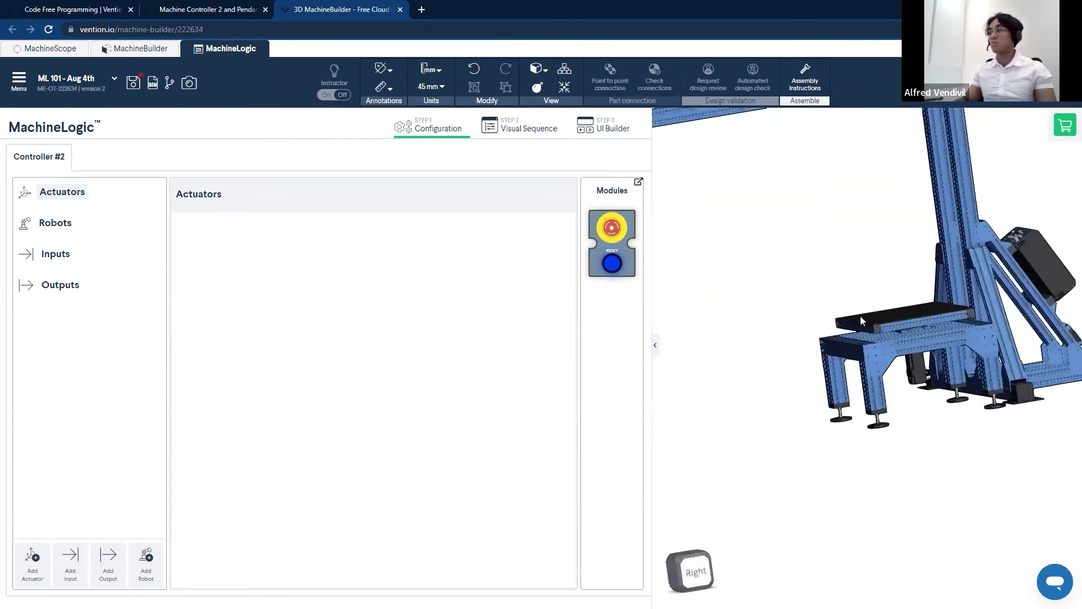
right_drag(840, 343, 855, 370)
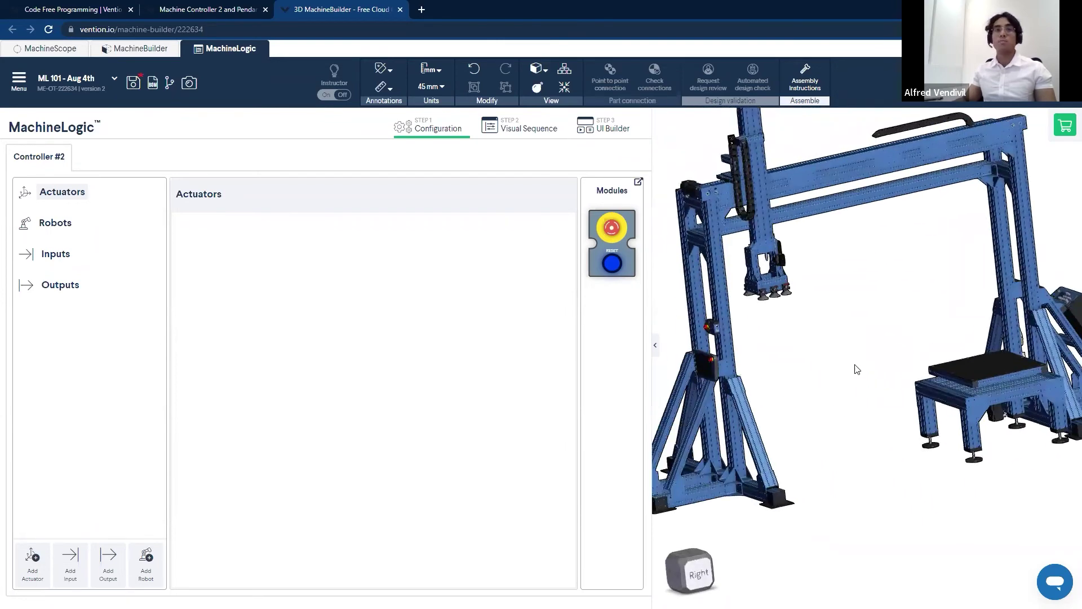